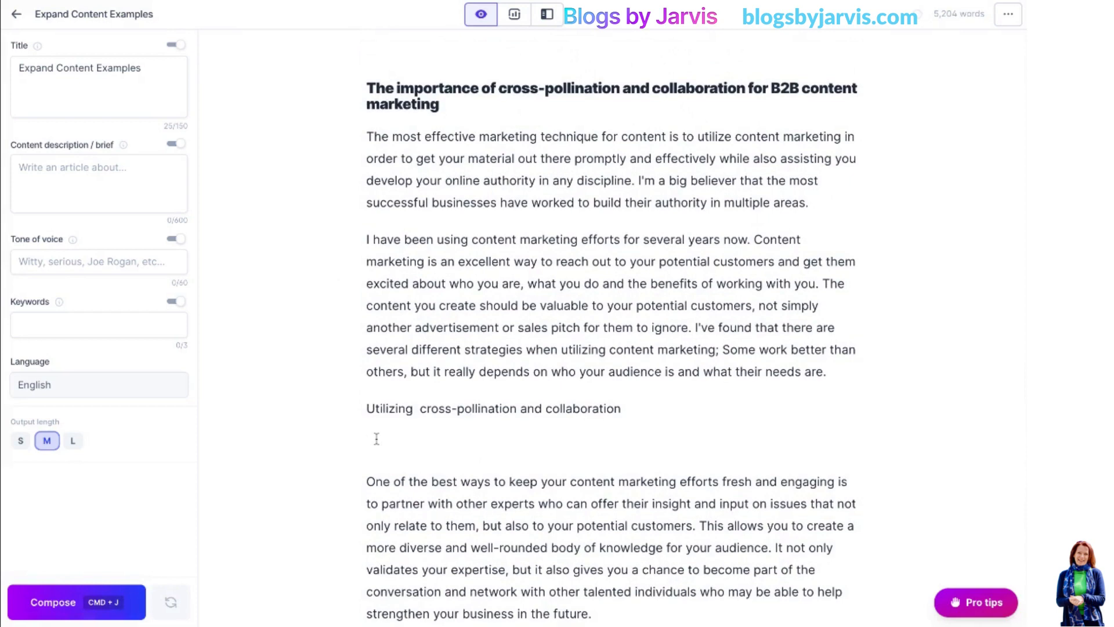
- Remove the blank line below "Utilizing cross-pollination and collaboration" and the extra space before "cross-pollination"
key("BackSpace")
left_click_drag(367, 135, 527, 361)
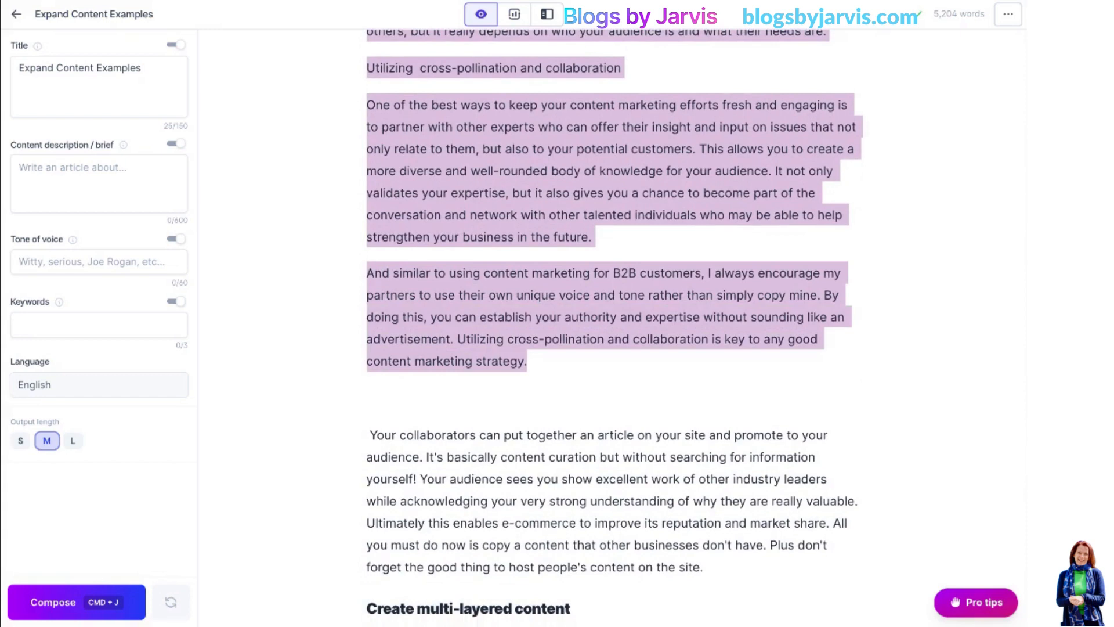
scroll(609, 325, "up", 1)
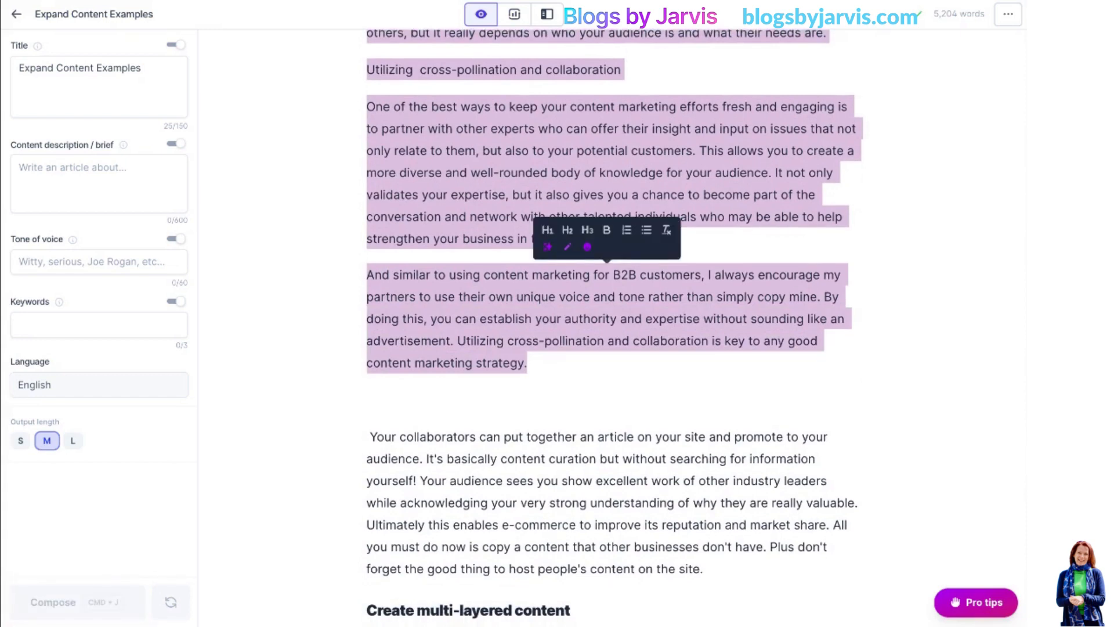
left_click(423, 80)
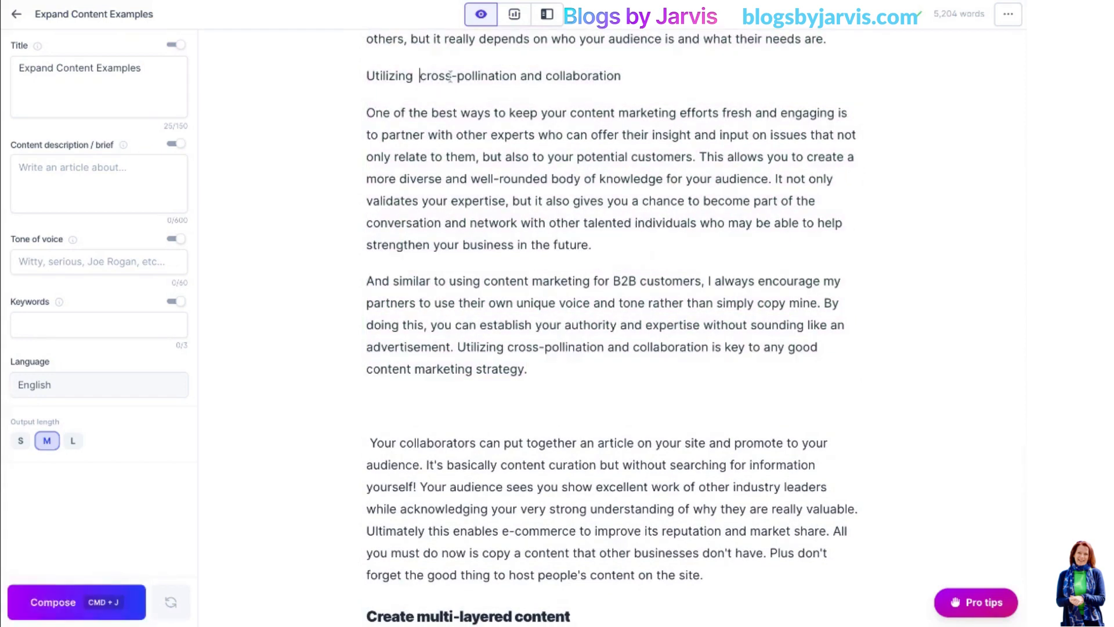
left_click(451, 76)
left_click(419, 76)
key("BackSpace")
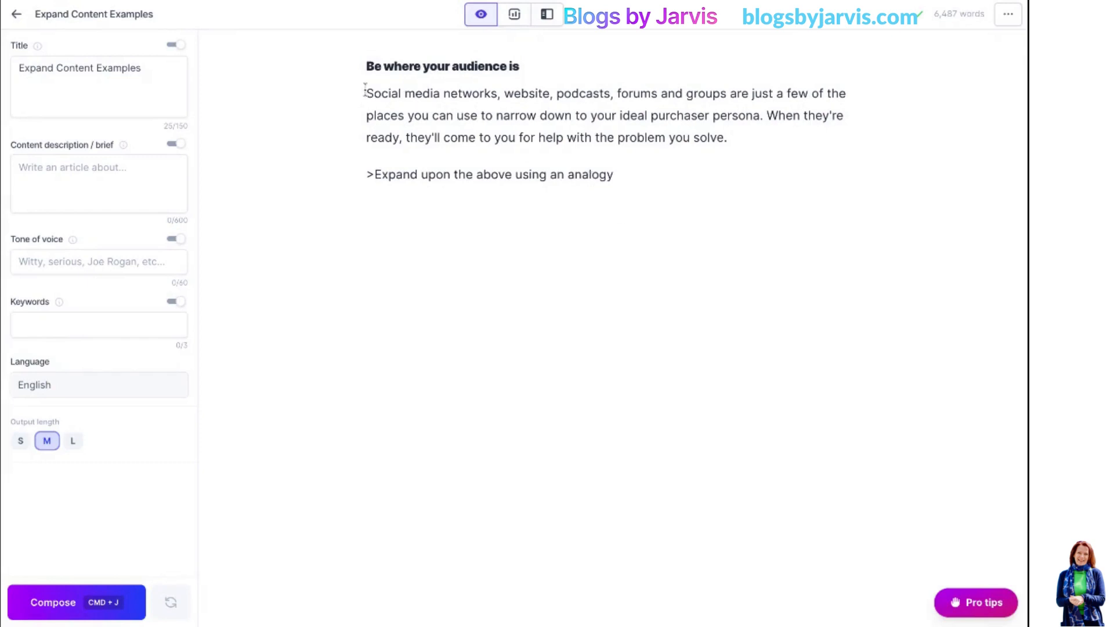
- Examine the paragraph under "Be where your audience is", the analogy command below it, and the pro tips' keyboard shortcuts
mouse_move(363, 95)
left_mouse_down()
mouse_move(584, 138)
mouse_move(730, 137)
left_mouse_up()
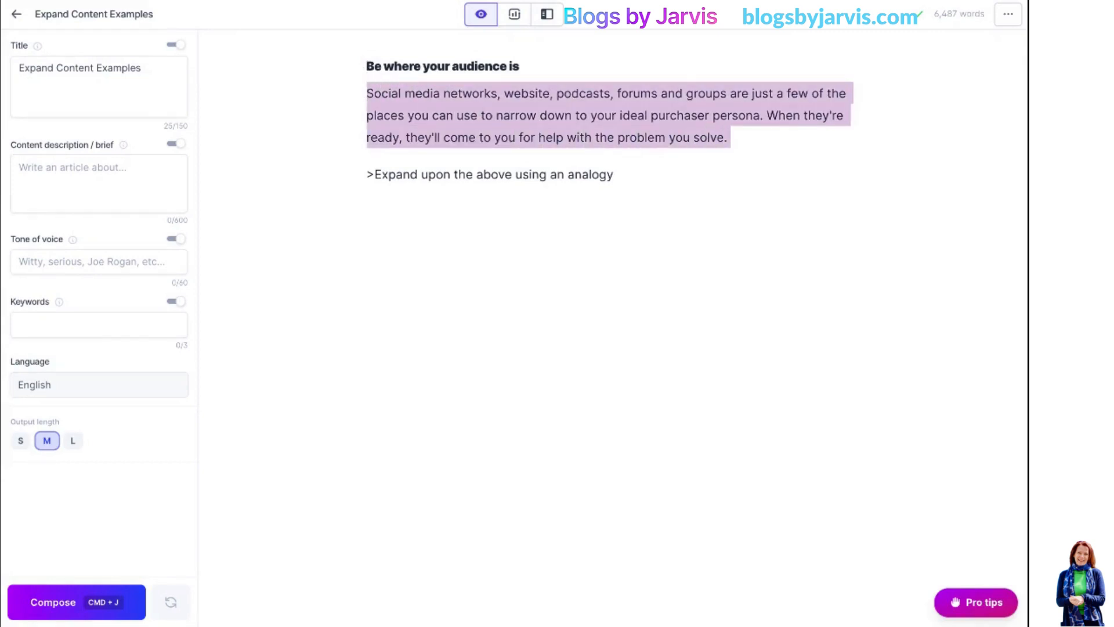
left_click(702, 167)
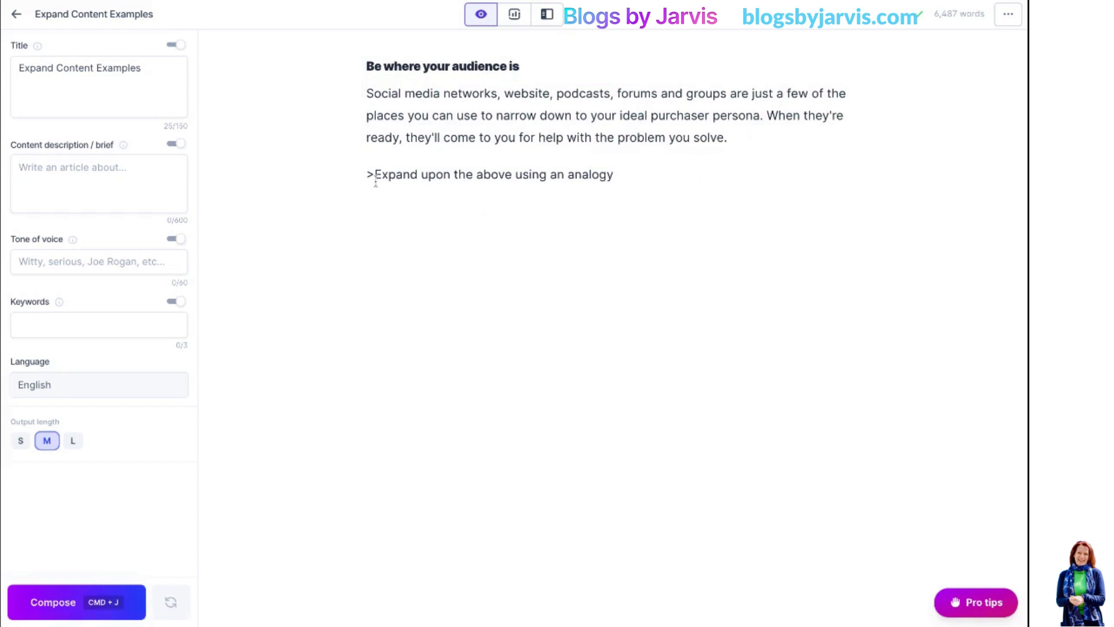
left_click_drag(376, 177, 512, 176)
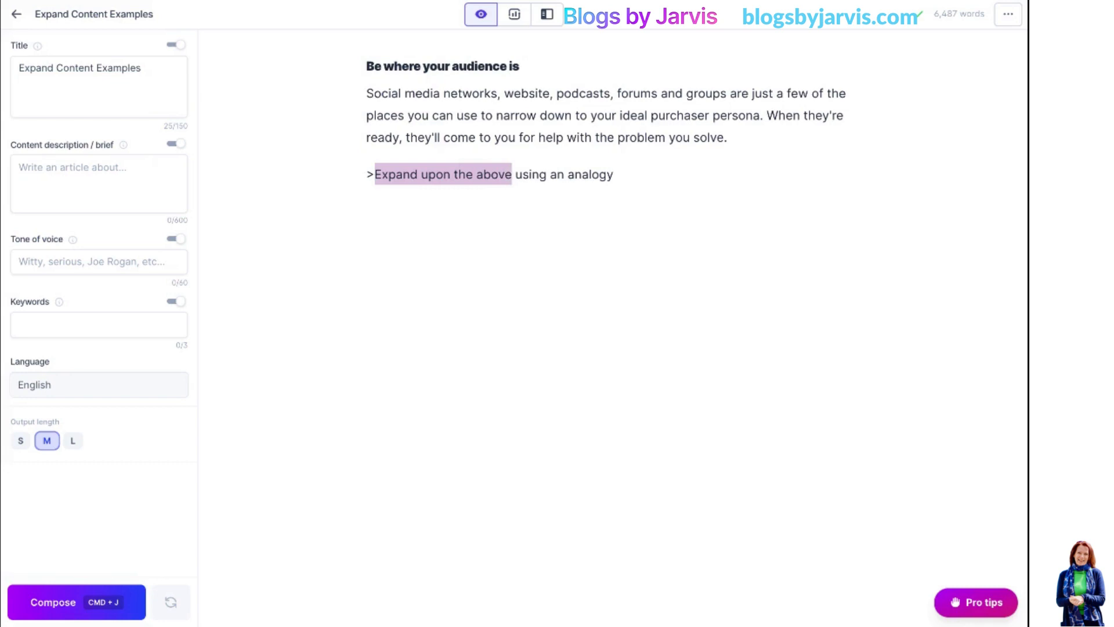
left_click_drag(512, 175, 613, 176)
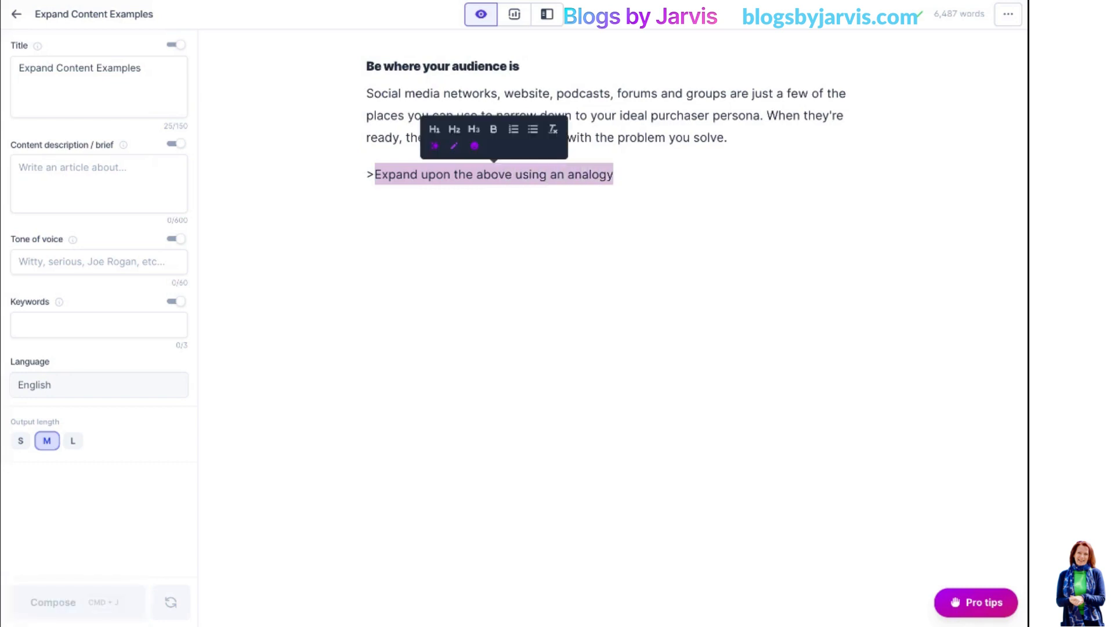
left_click(615, 174)
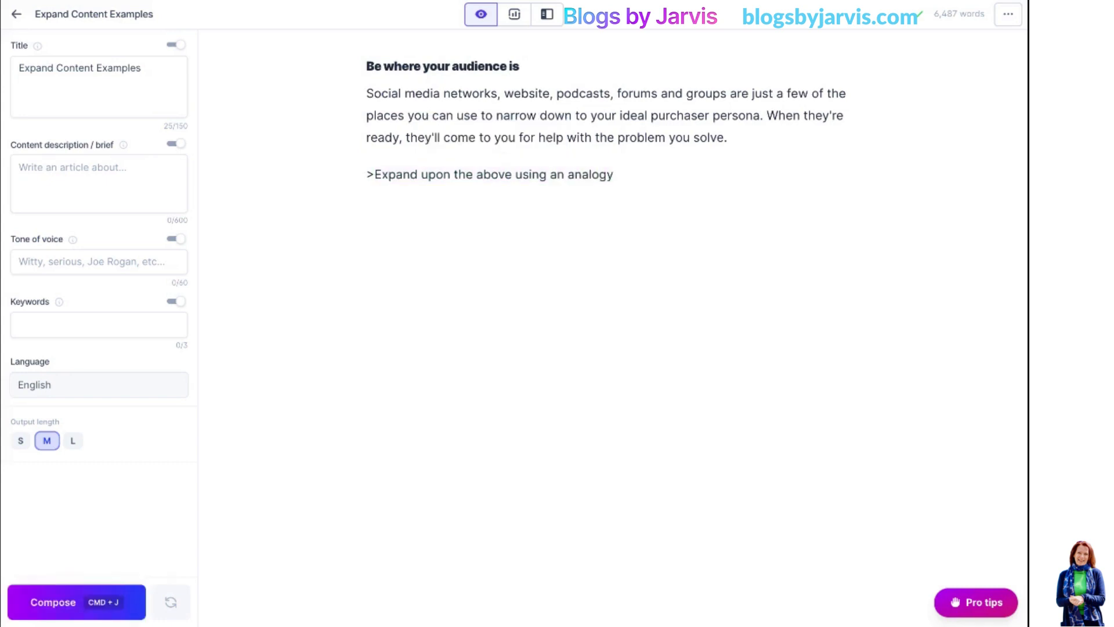
left_click(975, 602)
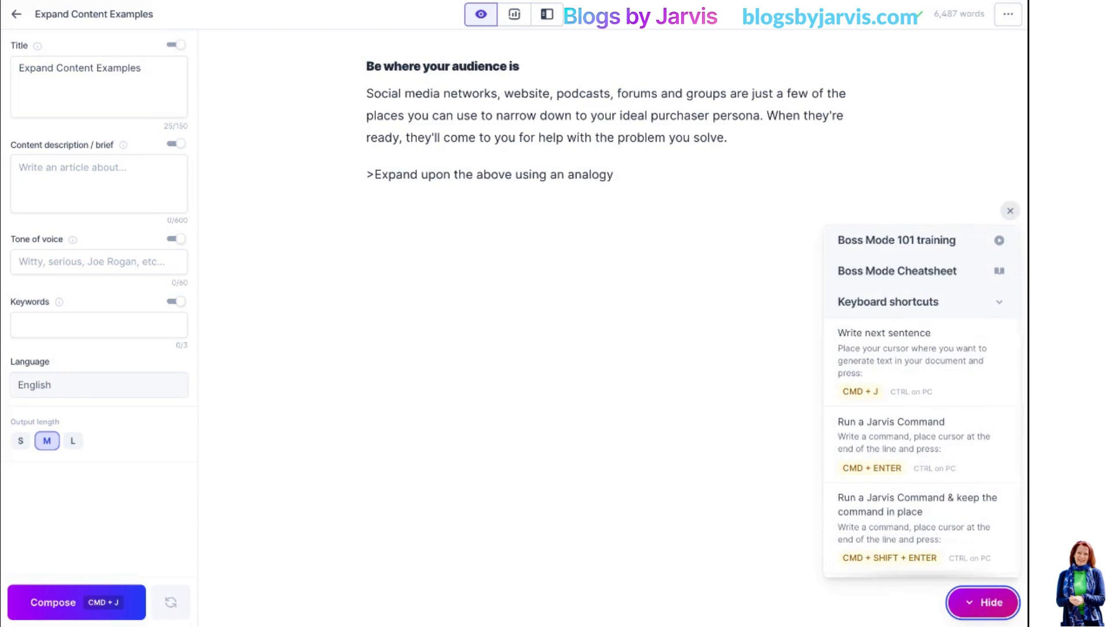
left_click(658, 170)
left_click(1011, 210)
- Generate text from the command ">Expand upon the above using an analogy" and continue composing from where the output breaks off
left_click(654, 176)
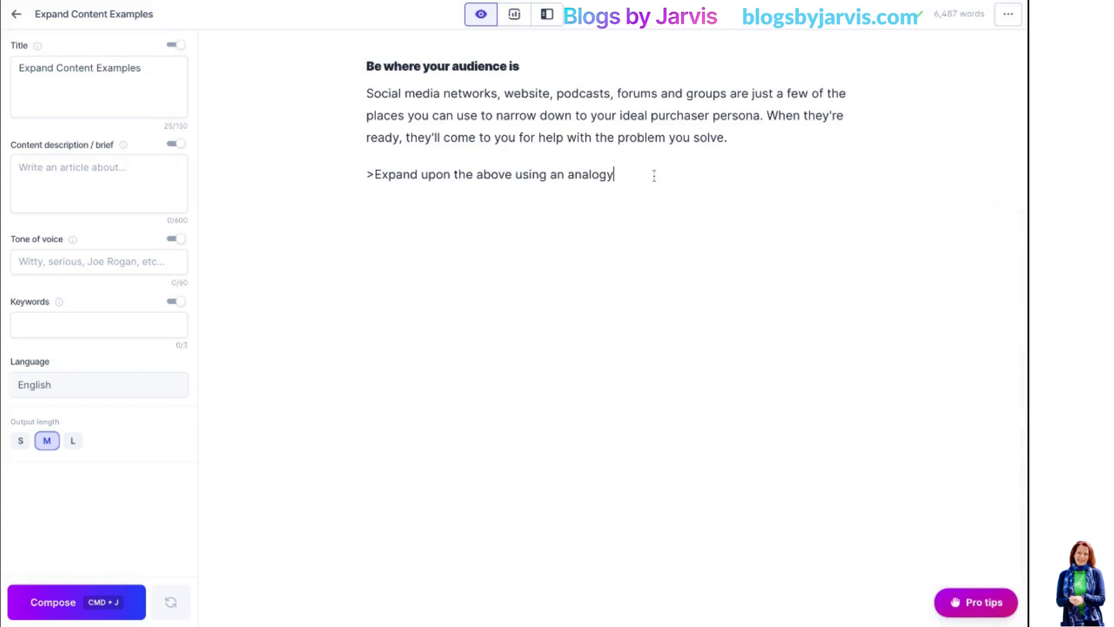
key("super+j")
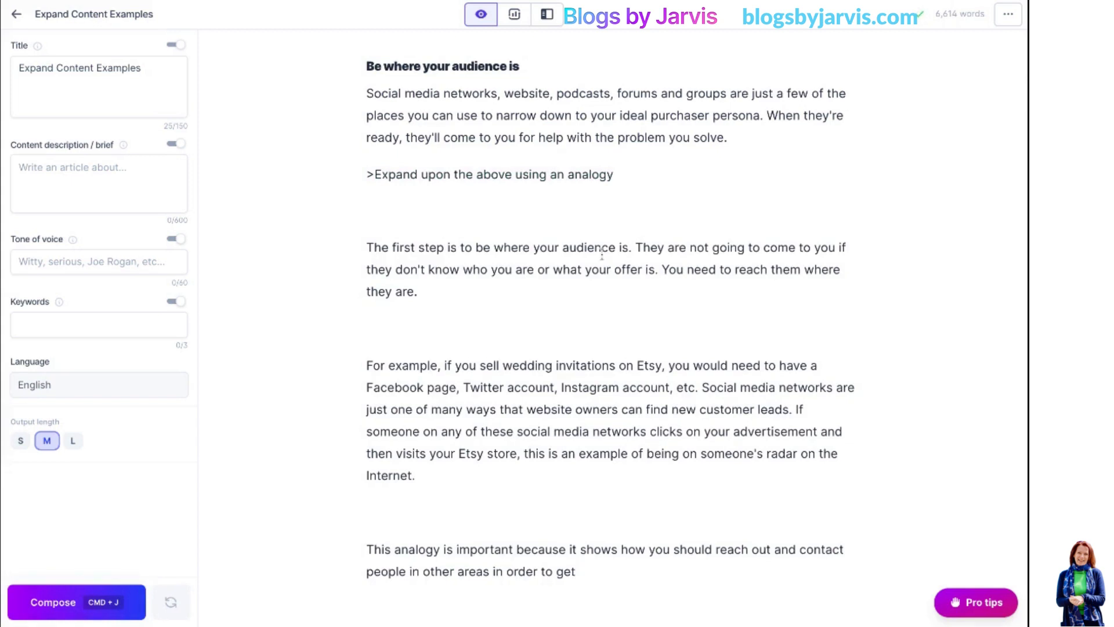
scroll(602, 253, "down", 2)
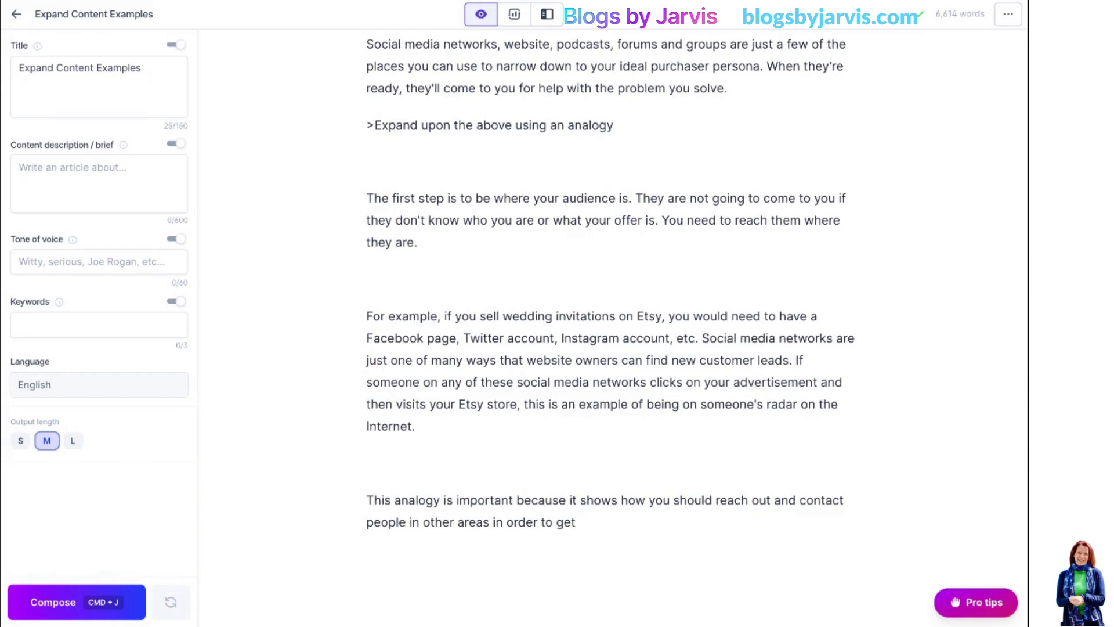
scroll(609, 278, "down", 1)
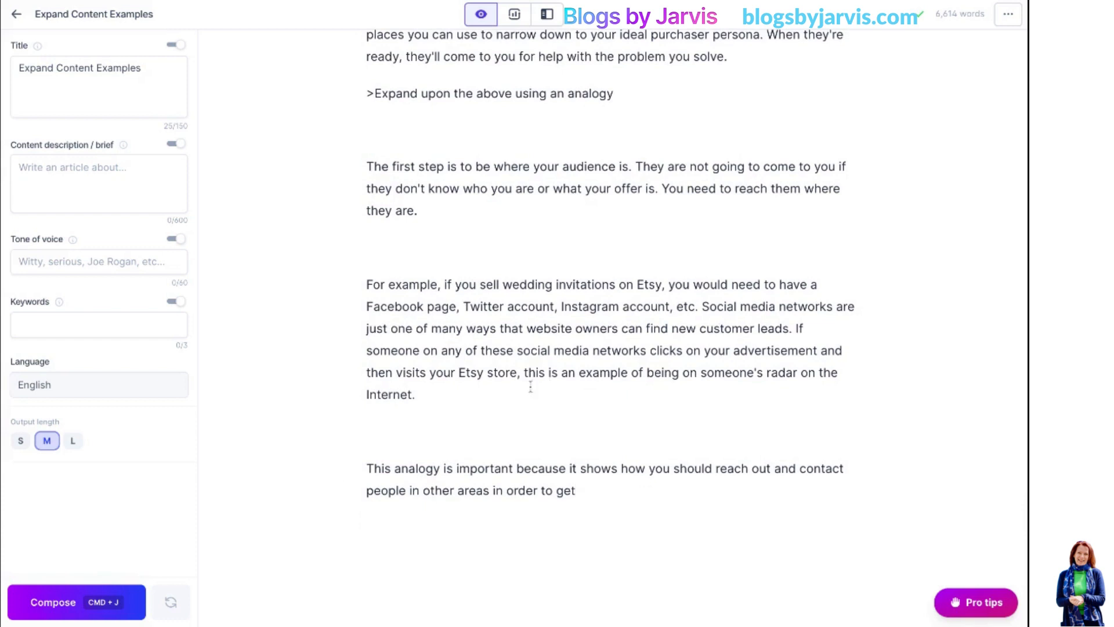
left_click(116, 611)
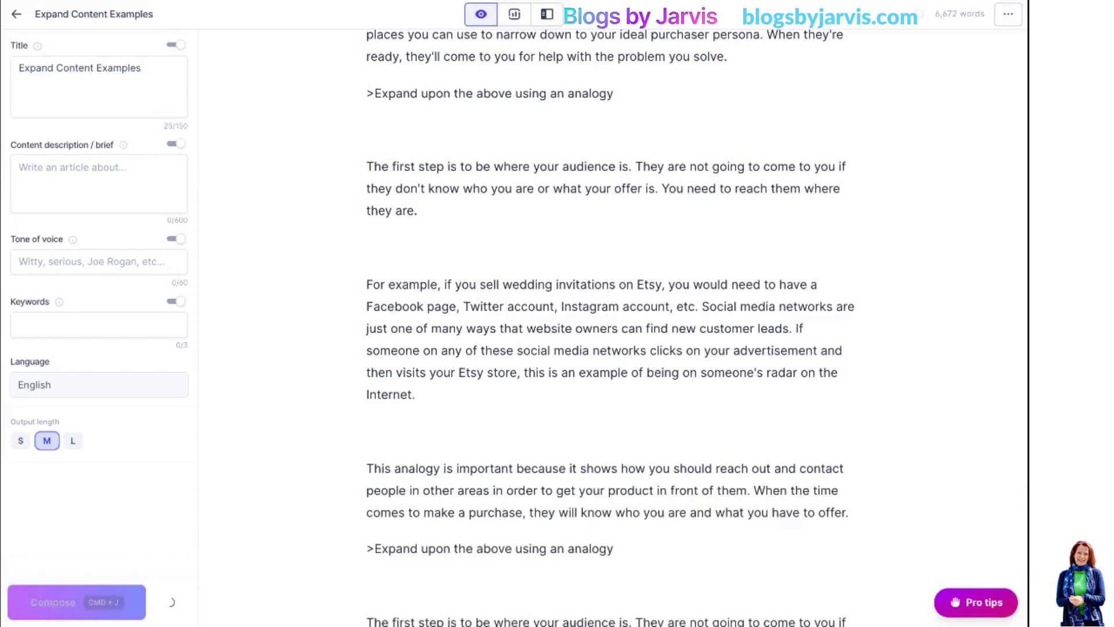
- Delete the repeated command and the duplicated text generated below the paragraph starting "This analogy is important"
scroll(367, 486, "down", 2)
left_click_drag(366, 467, 582, 563)
key("BackSpace")
key("BackSpace")
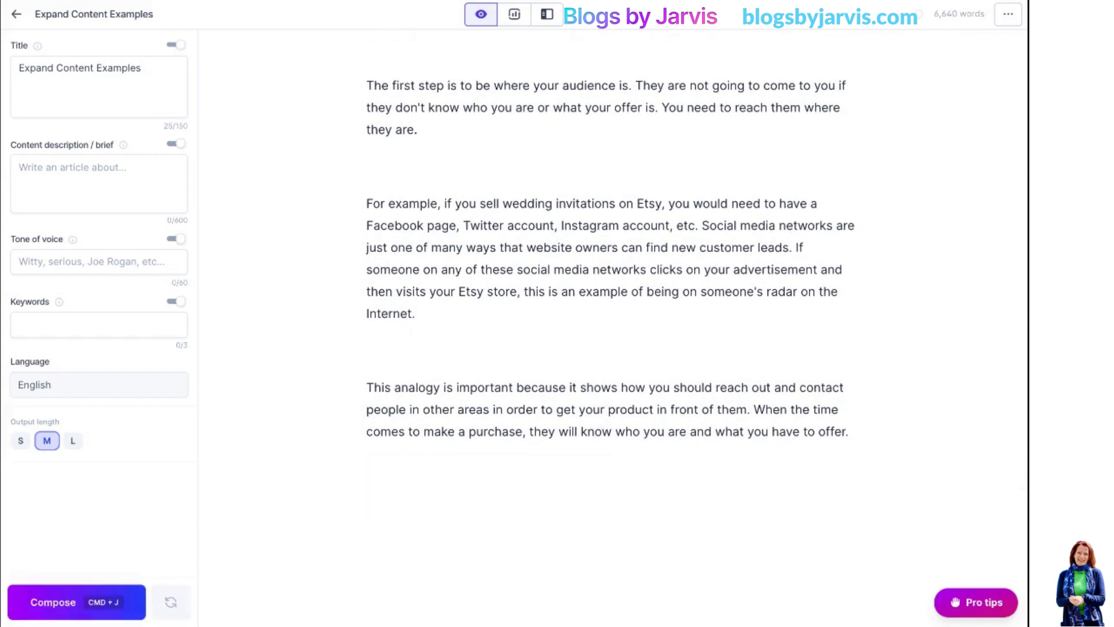
- Generate a new output from the existing analogy command and delete the resulting sentence about fish
scroll(609, 319, "up", 3)
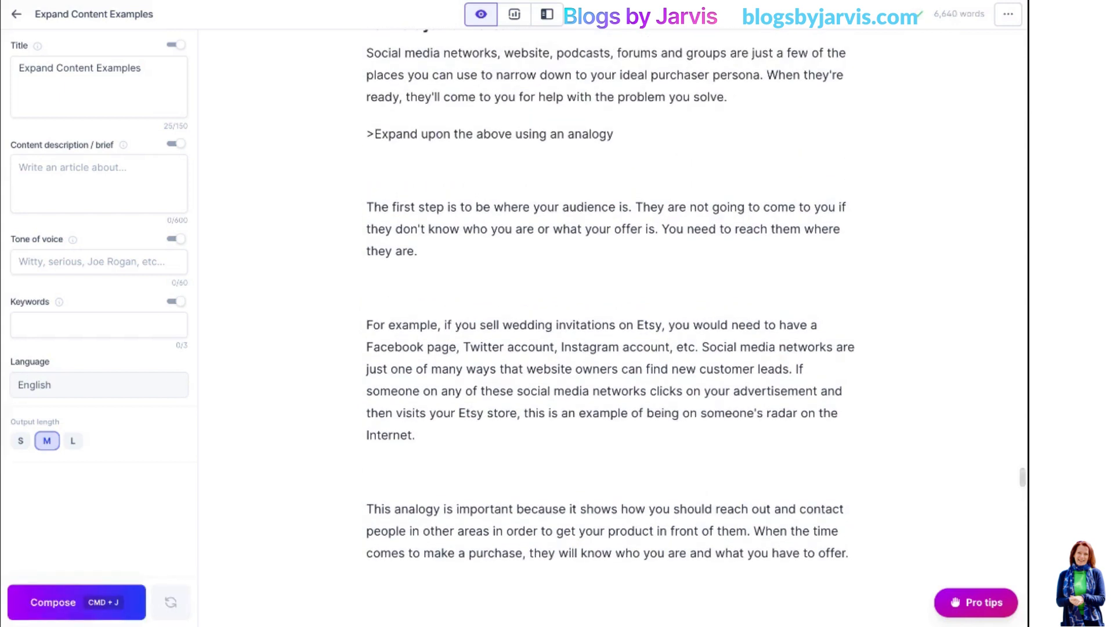
left_click(628, 136)
key("super+j")
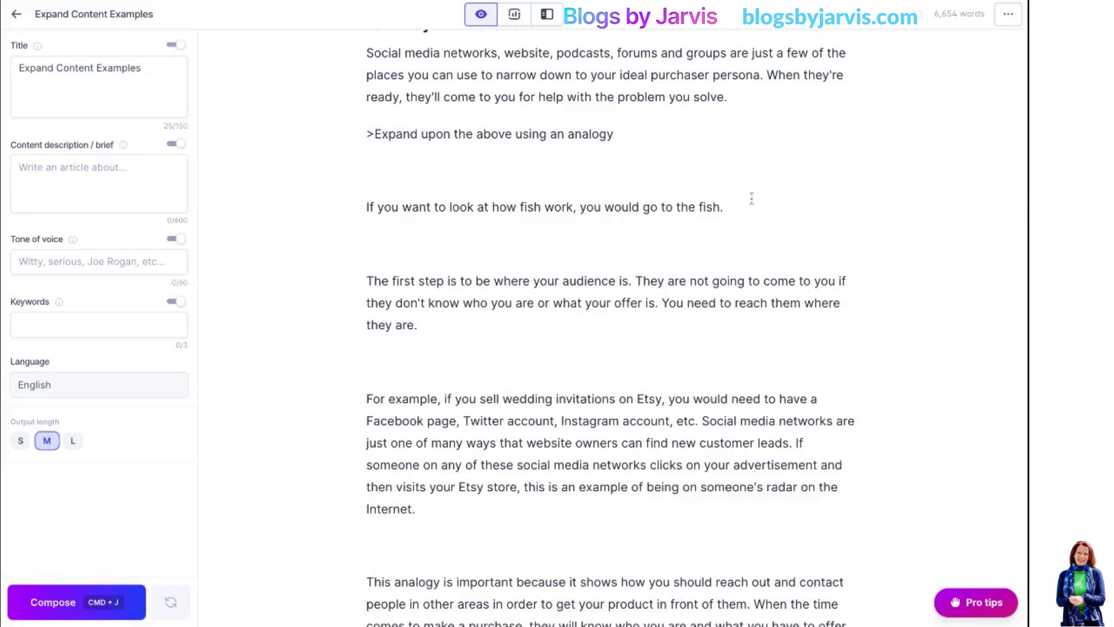
left_click_drag(752, 200, 349, 198)
key("BackSpace")
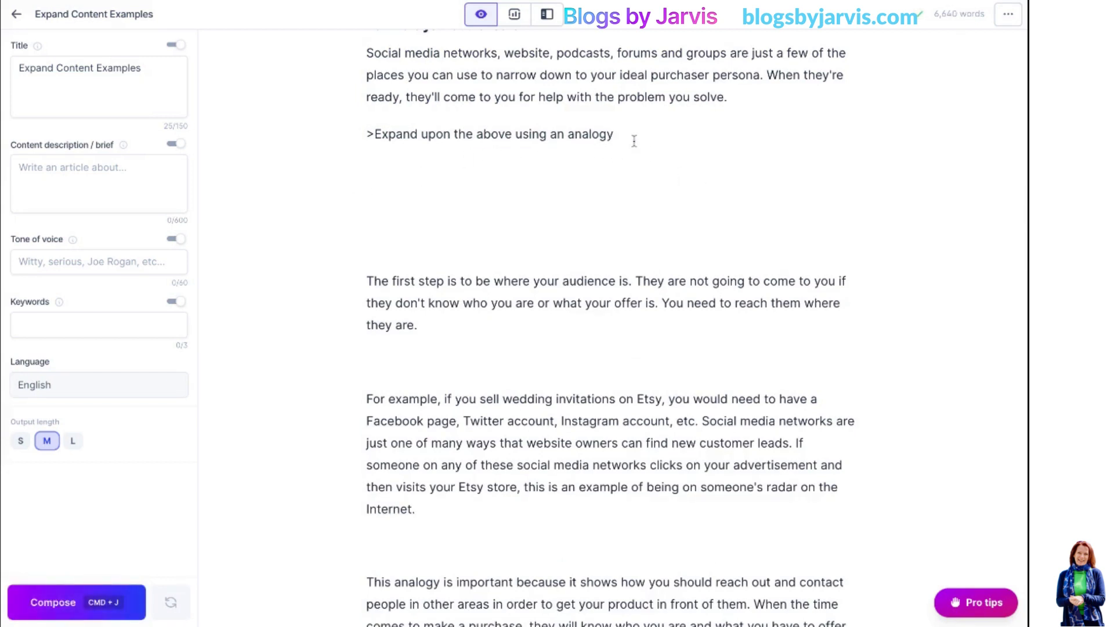
- Regenerate the analogy output, continue composing it, and delete the continuation from "Take a page from Santa Claus" onward
key("super+j")
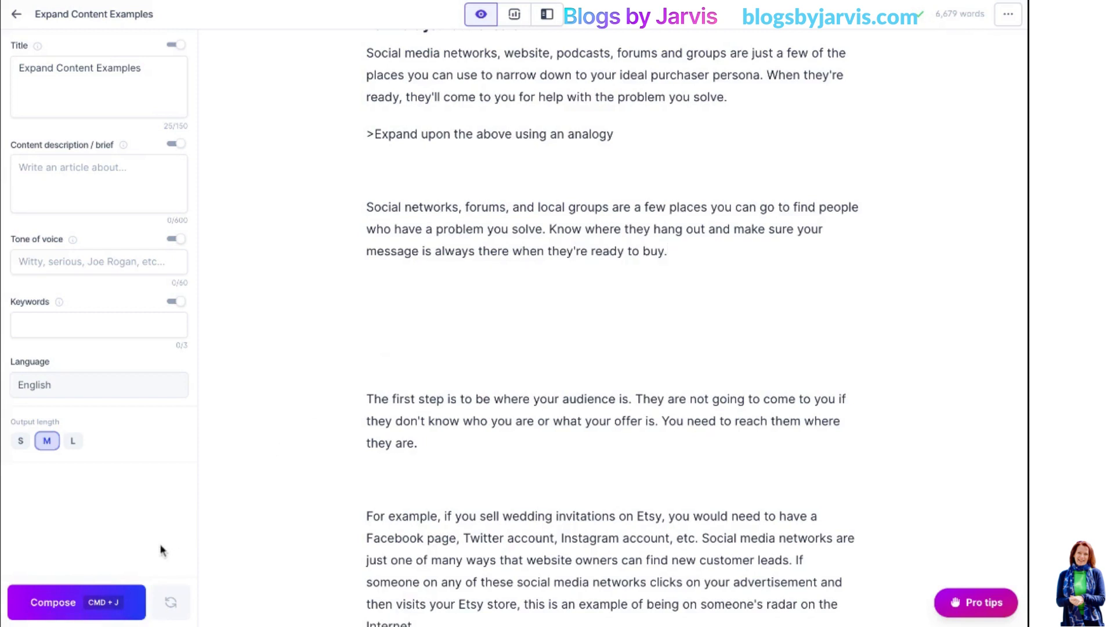
left_click(135, 600)
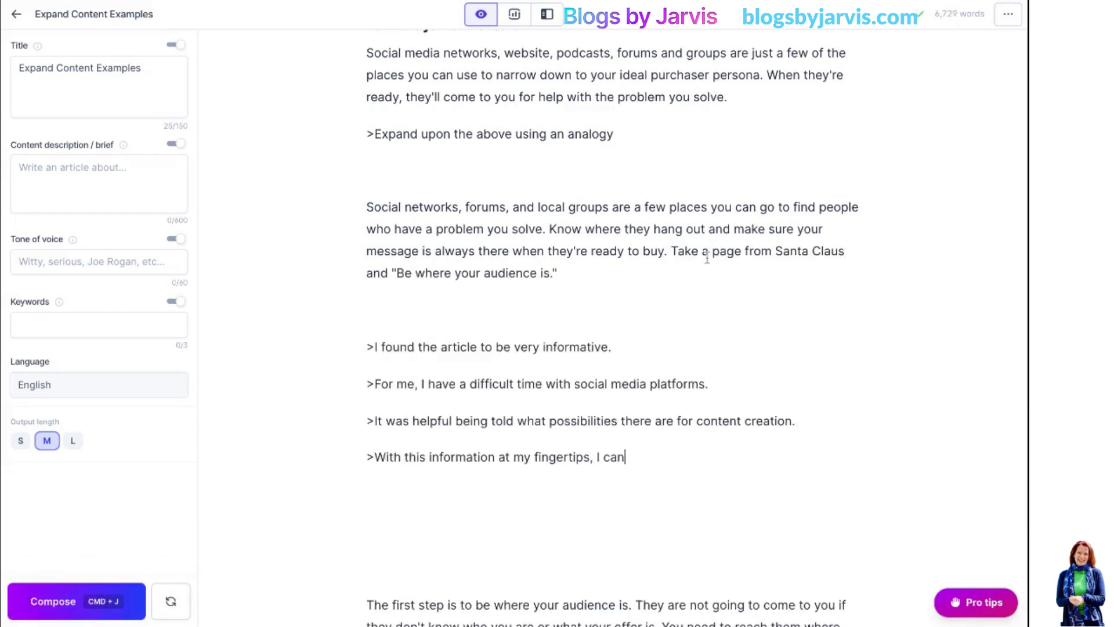
left_click(672, 251, "shift")
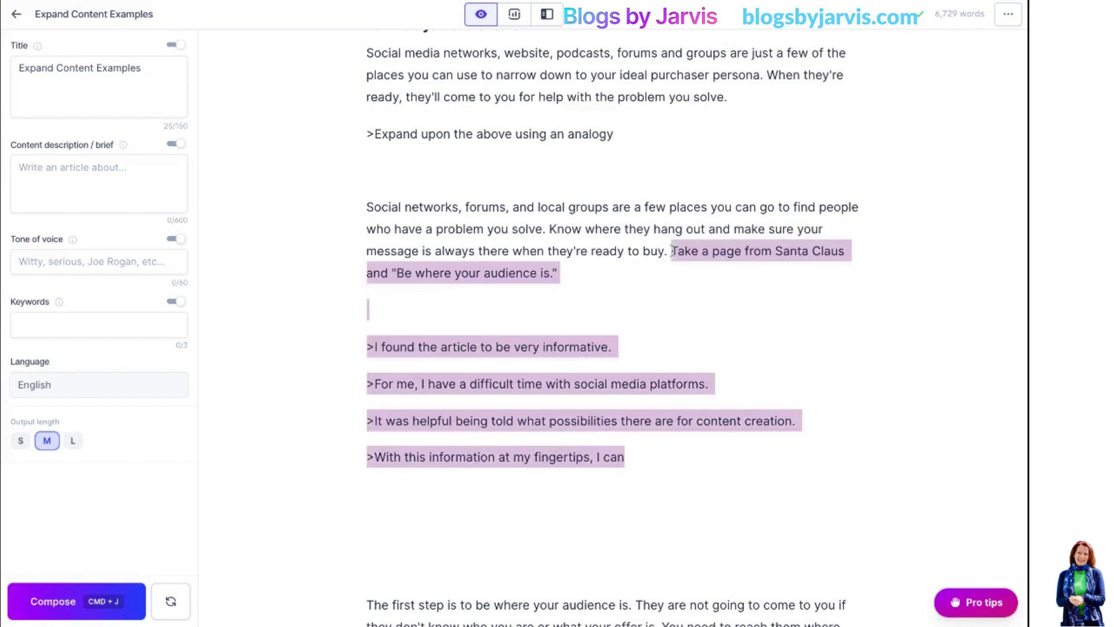
key("BackSpace")
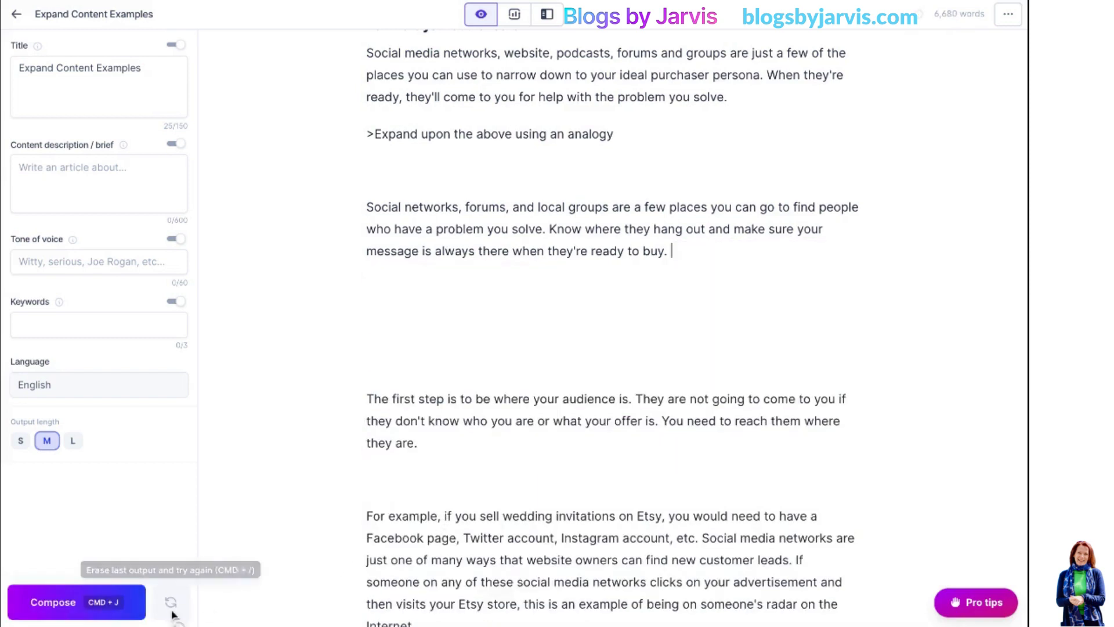
- Compose a continuation after "ready to buy." and delete the stray generated text from "[ARTICLE END]" through "Social"
left_click(133, 609)
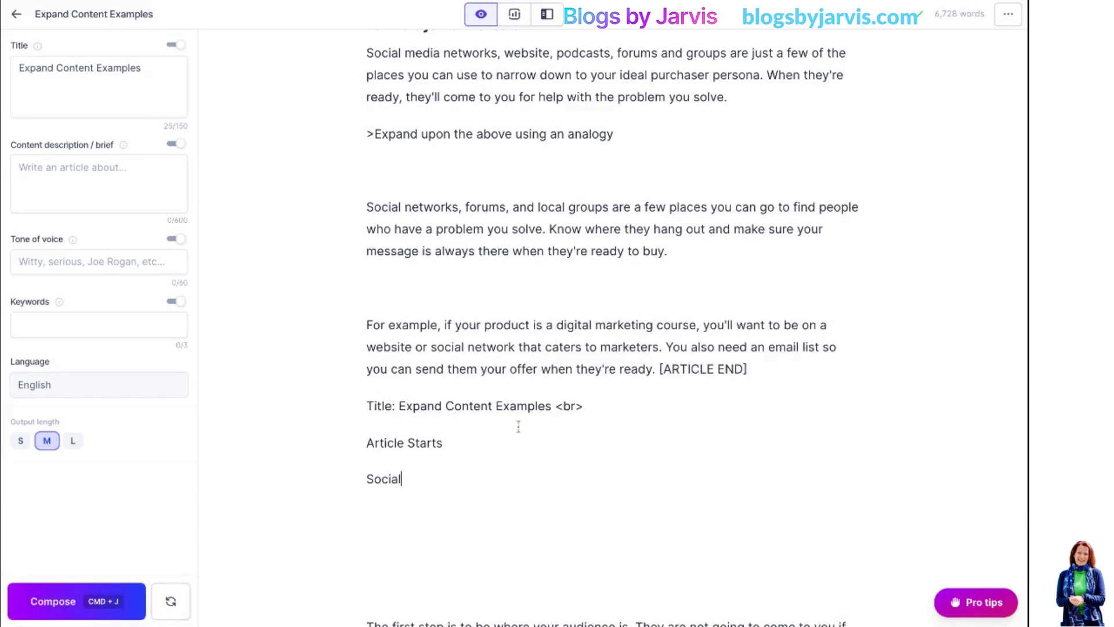
left_click(662, 369)
key("shift+Down")
key("shift+Down")
key("shift+Down")
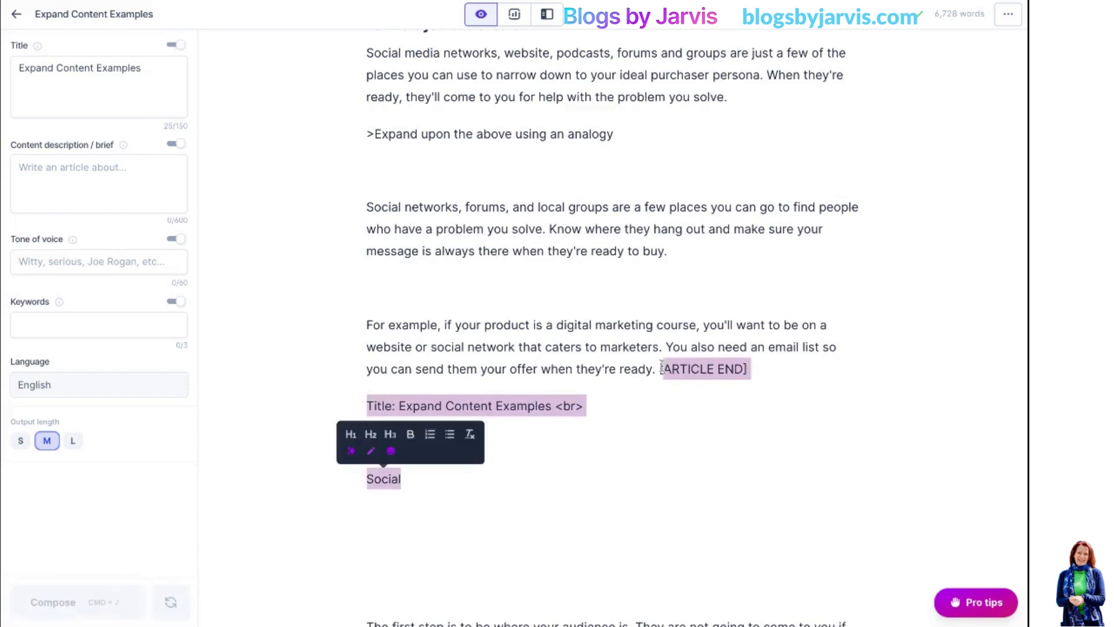
key("BackSpace")
key("BackSpace")
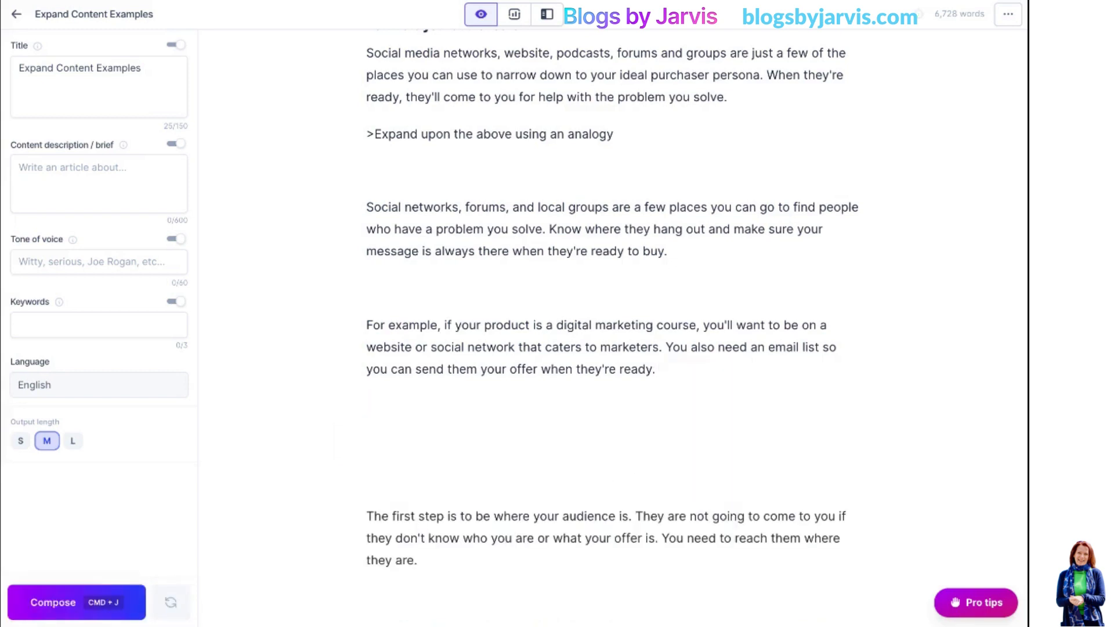
- Compose more text after the digital marketing course example and delete the generated continuation starting with "[/ARTICLE END]"
left_click(140, 612)
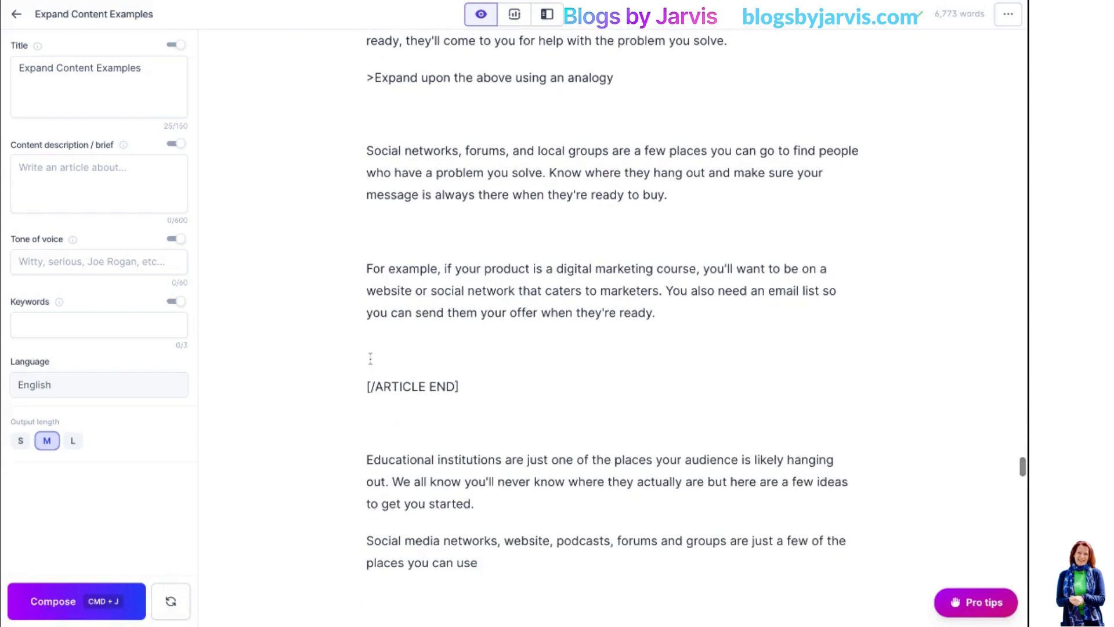
left_click_drag(368, 352, 494, 566)
key("BackSpace")
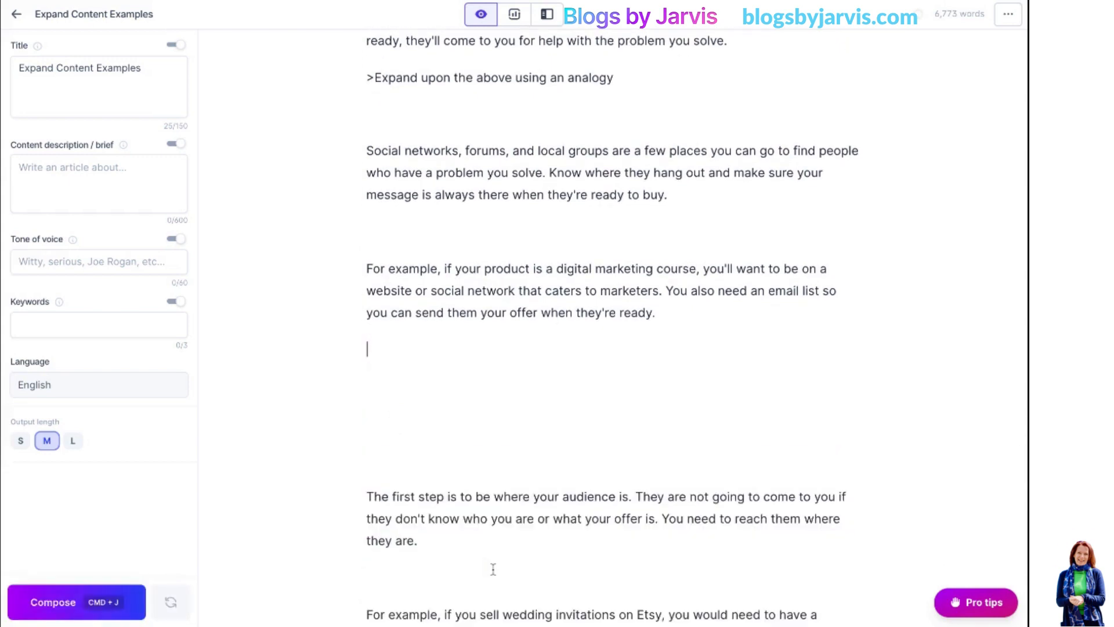
- Generate another expansion from the analogy command under "Be where your audience is" and extend its output with two more compositions
scroll(499, 551, "up", 3)
left_click(639, 214)
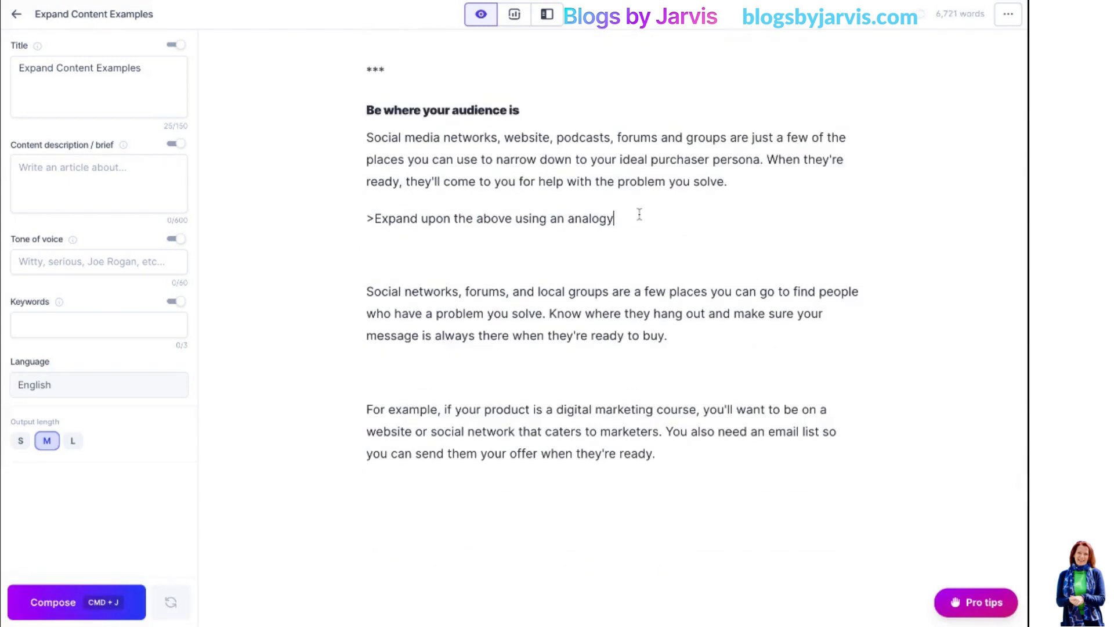
key("super+j")
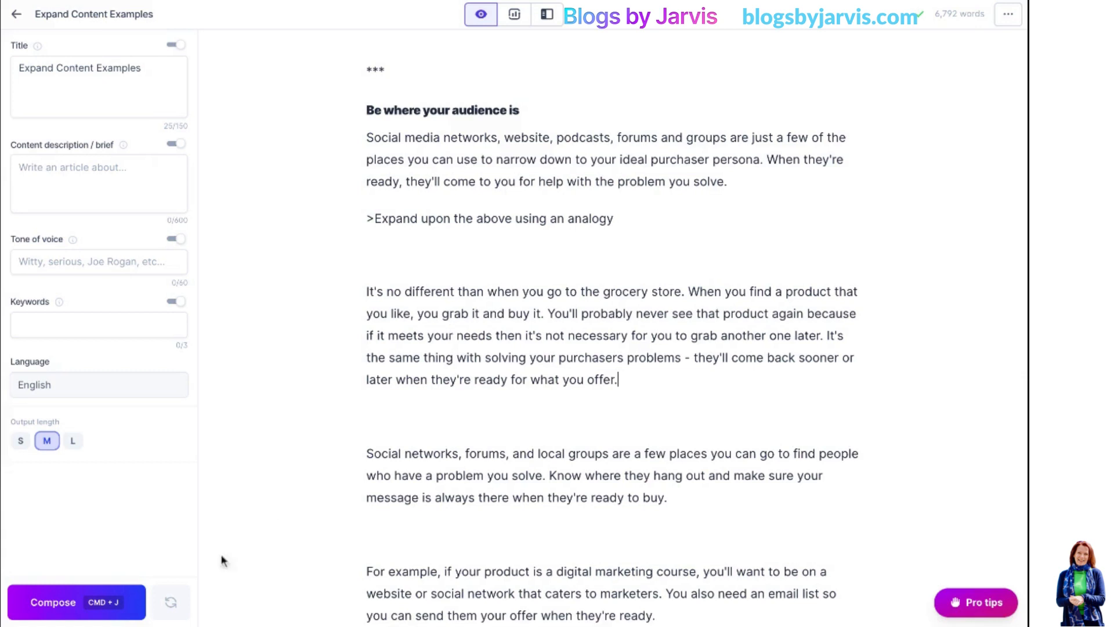
left_click(126, 619)
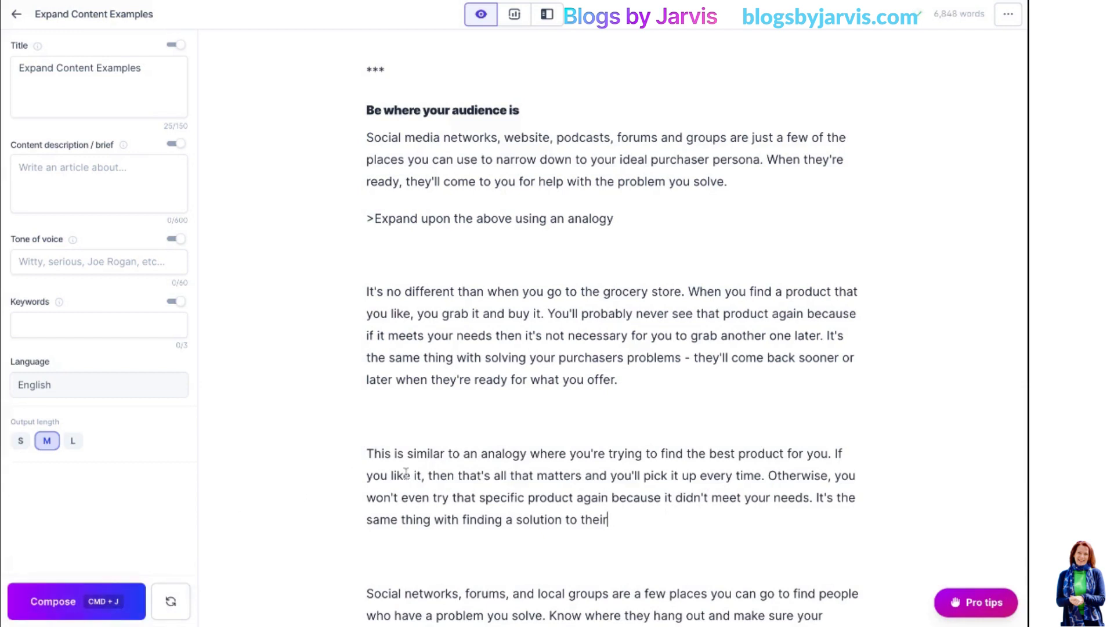
scroll(406, 473, "down", 1)
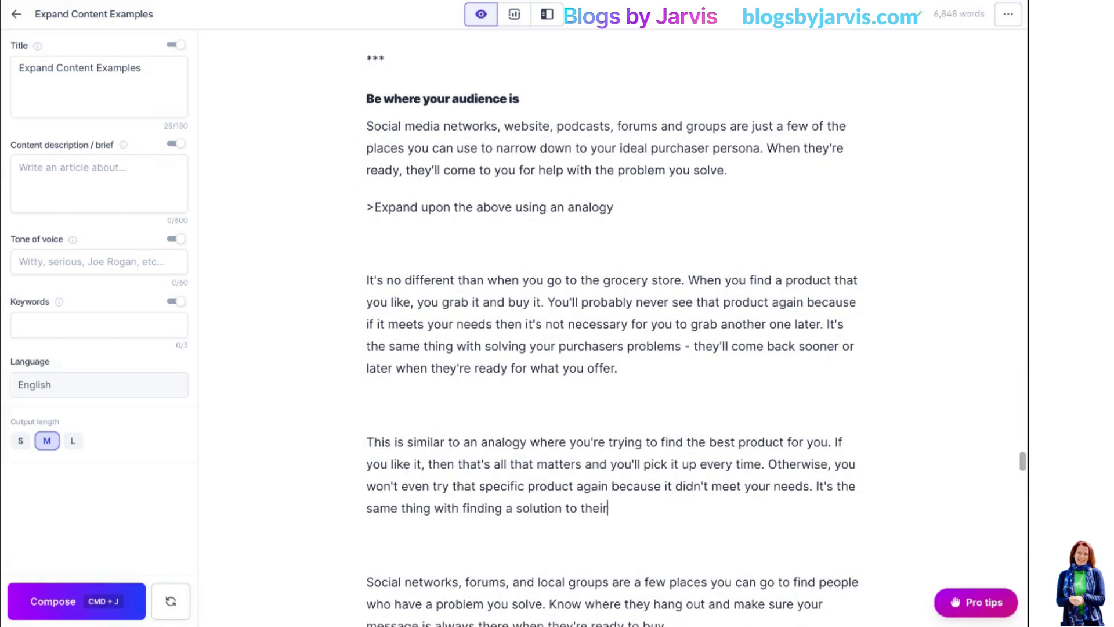
scroll(406, 473, "down", 1)
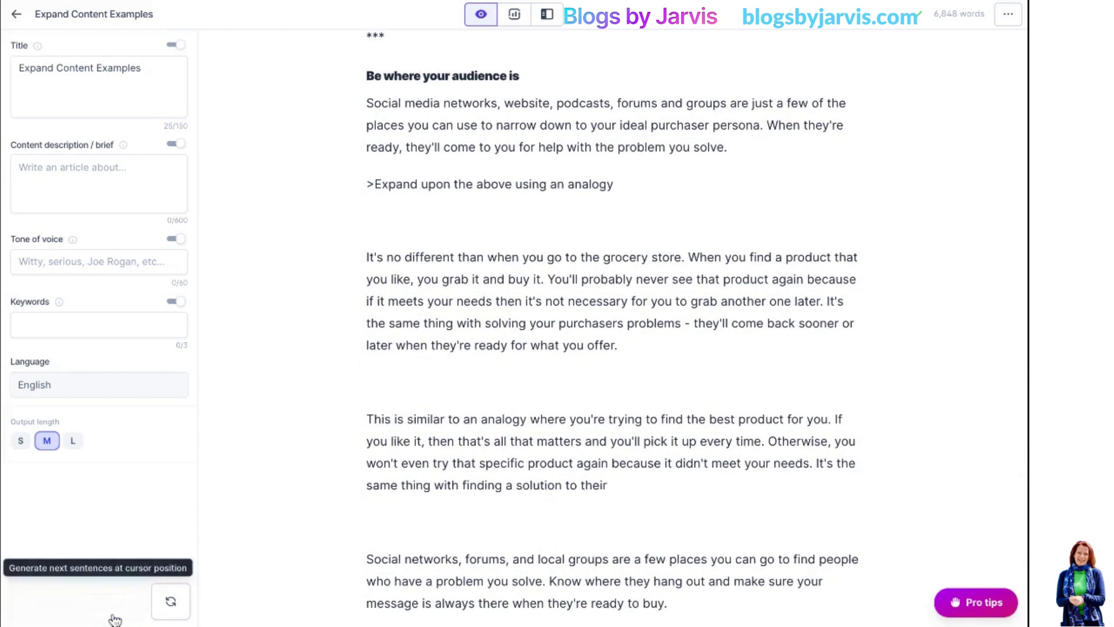
left_click(114, 619)
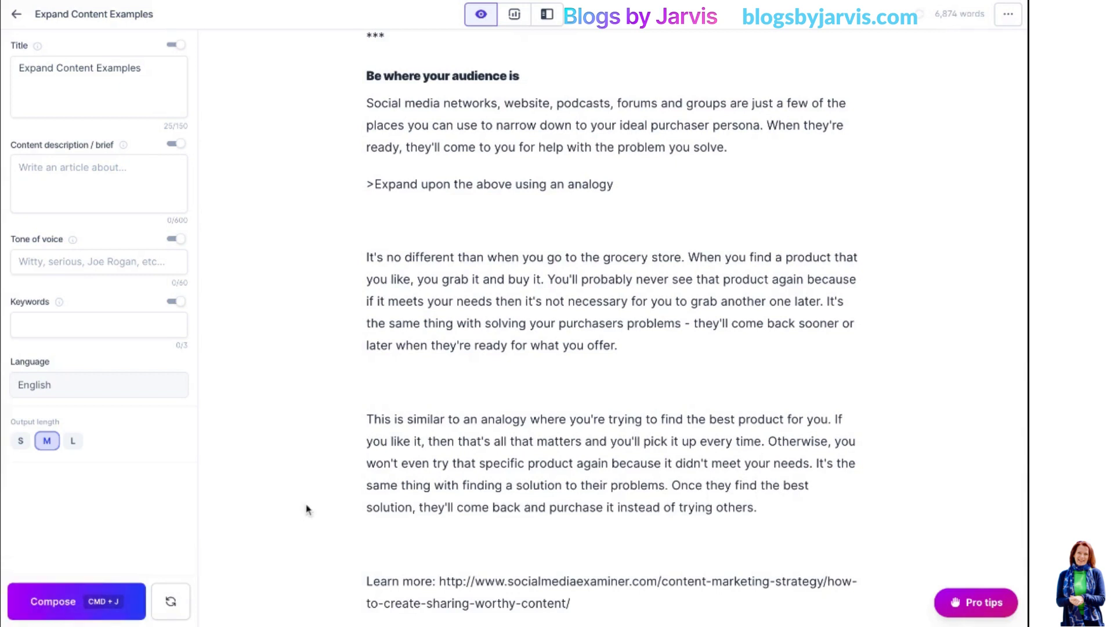
- Delete the generated "Learn more" link lines below the paragraph ending "instead of trying others."
scroll(306, 509, "down", 1)
left_click_drag(456, 541, 374, 523)
key("BackSpace")
key("BackSpace")
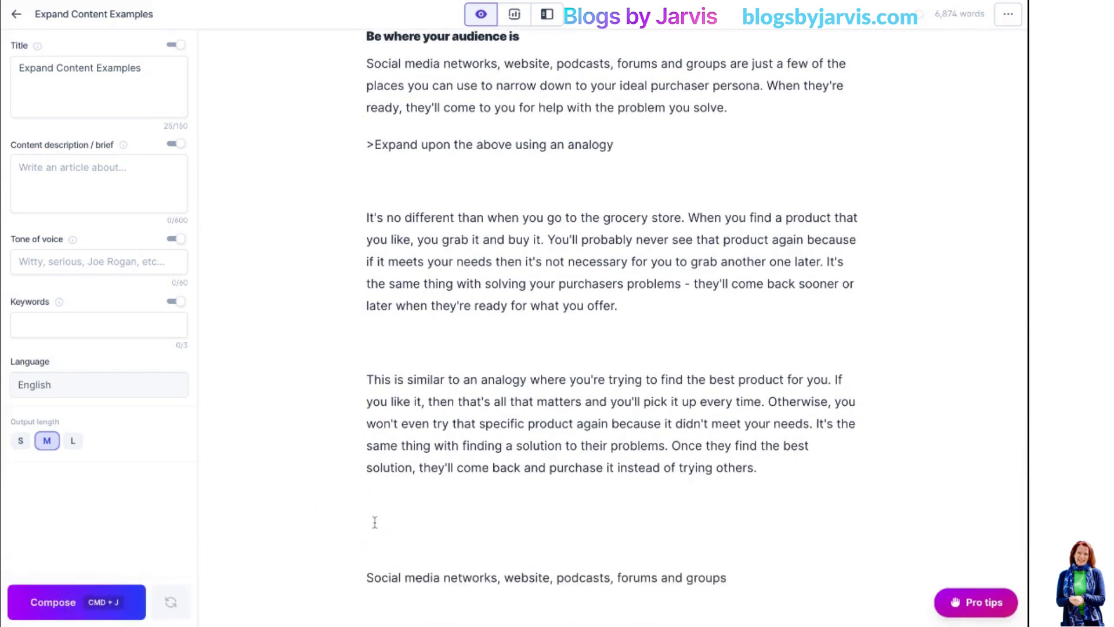
- Begin a new paragraph under "User experience matters" with the words "Building loyalty is important because"
scroll(375, 522, "down", 10)
scroll(566, 280, "up", 18)
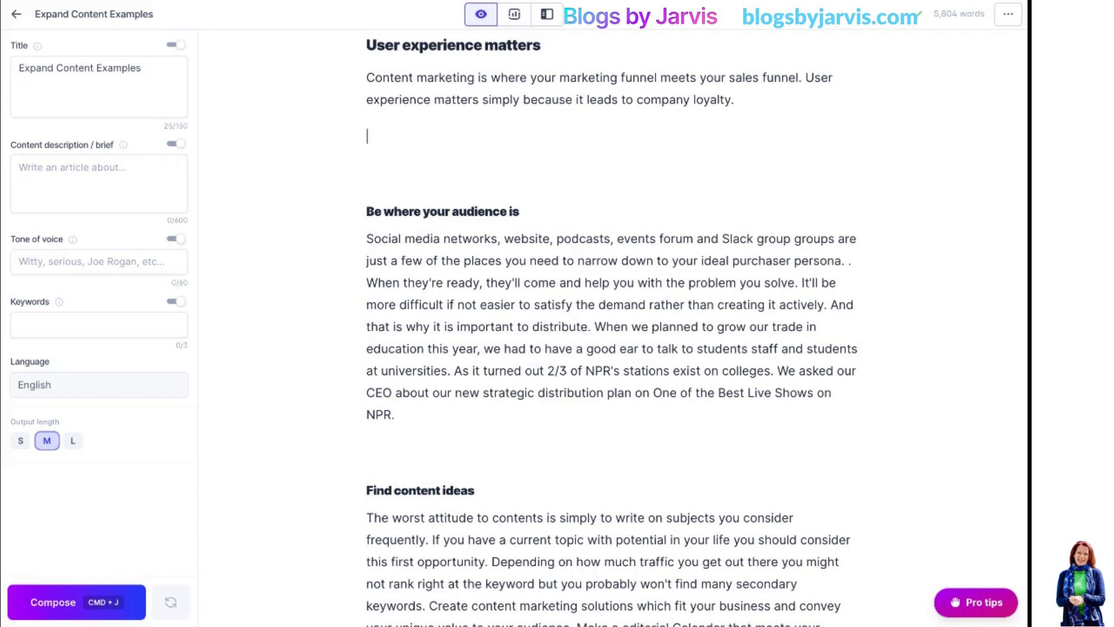
type("Building loyaty")
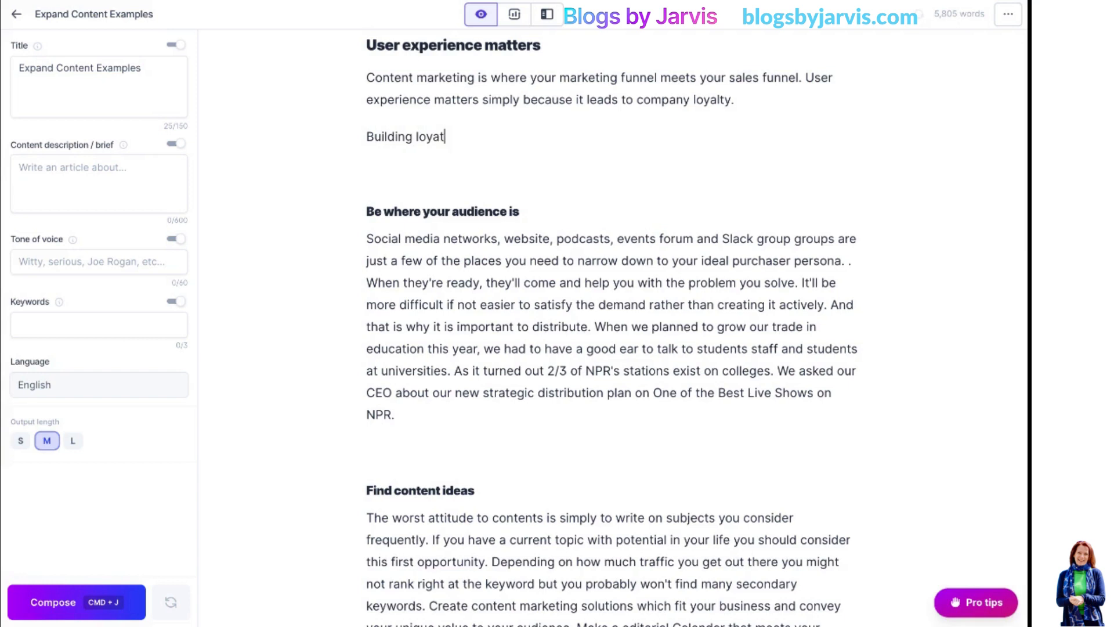
key("BackSpace")
key("BackSpace")
key("BackSpace")
type("alty is imporatn")
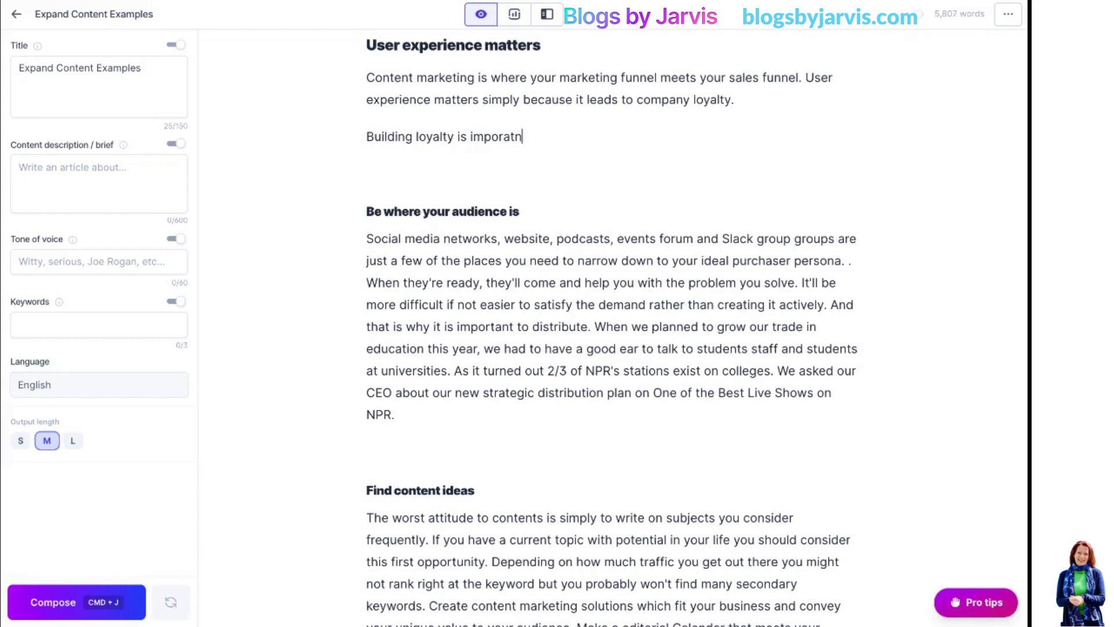
type("t because")
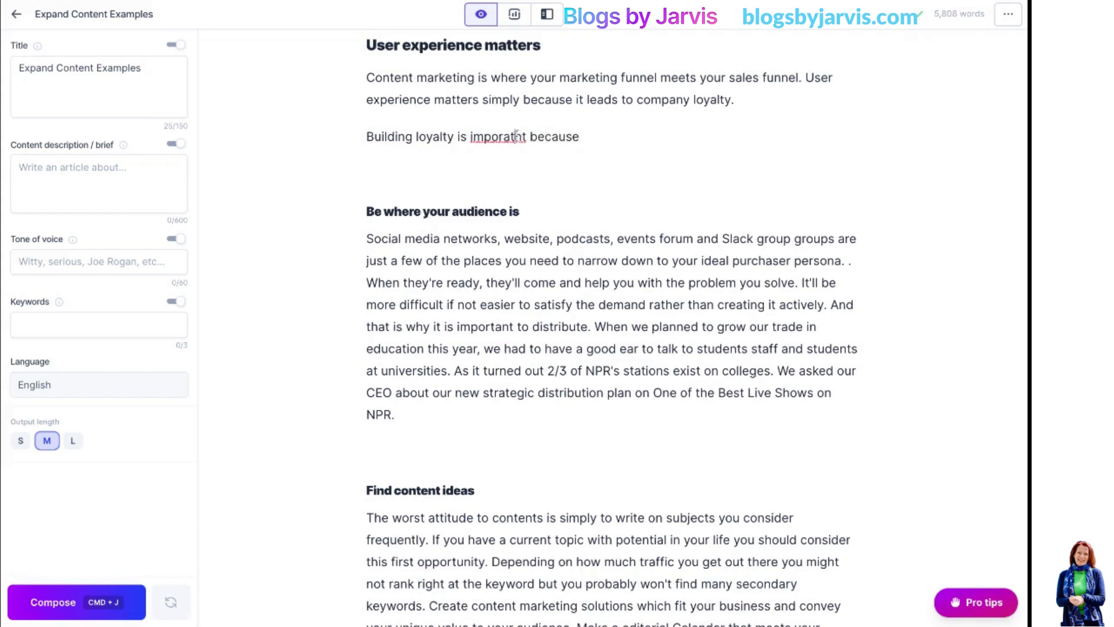
double_click(515, 136)
type("important")
left_click(621, 136)
- Compose two continuations of the loyalty sentence and delete the stray text from "ertise and experience of" through "authority which relates"
left_click(120, 613)
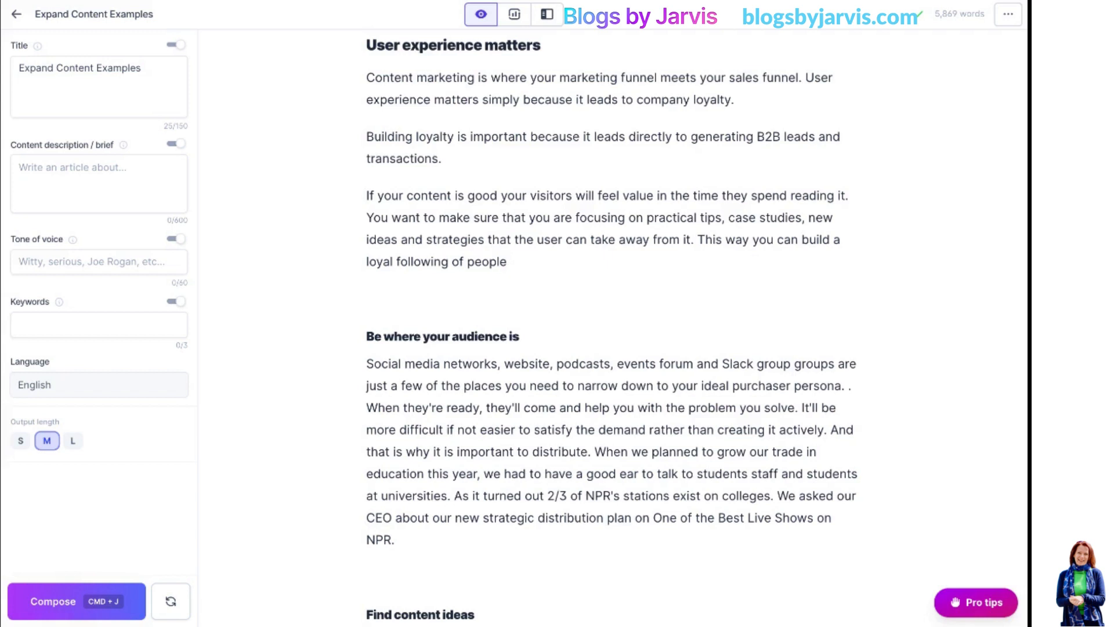
left_click(26, 612)
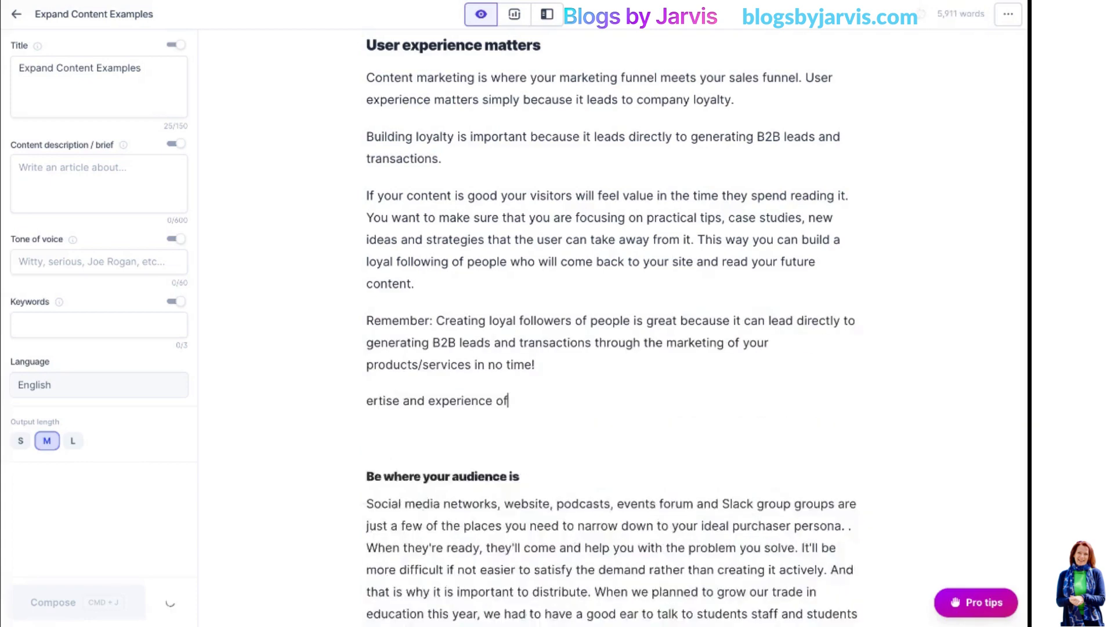
triple_click(755, 434)
key("shift+Up")
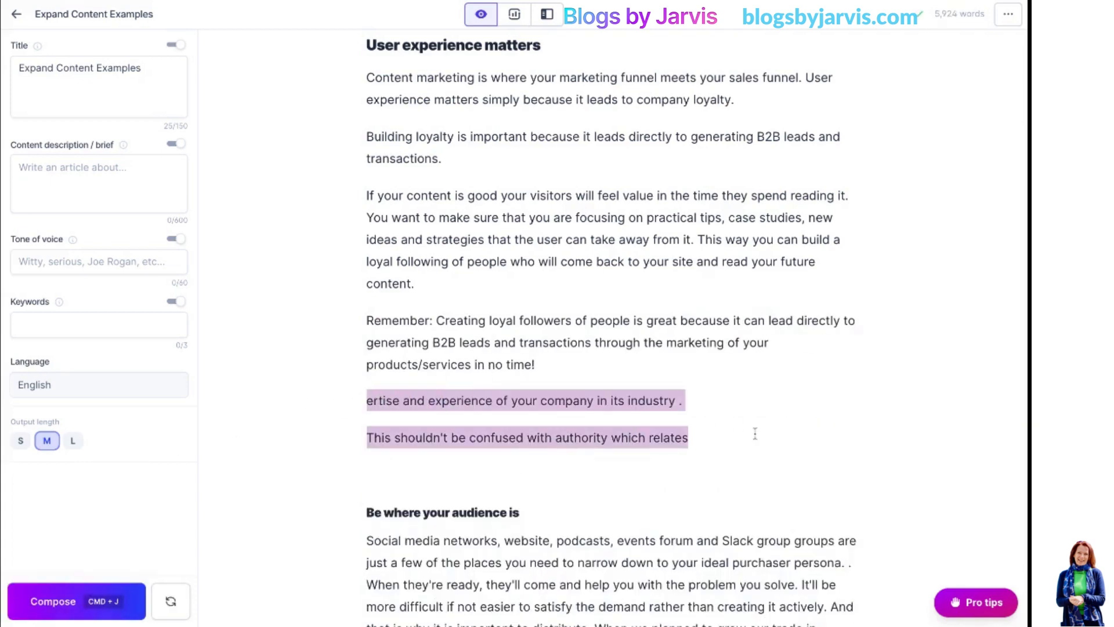
key("BackSpace")
- Generate text from the opener "Moreover" after "future content." and delete the output from "Types of B2B content" through "EBooks are good for"
left_click(639, 174)
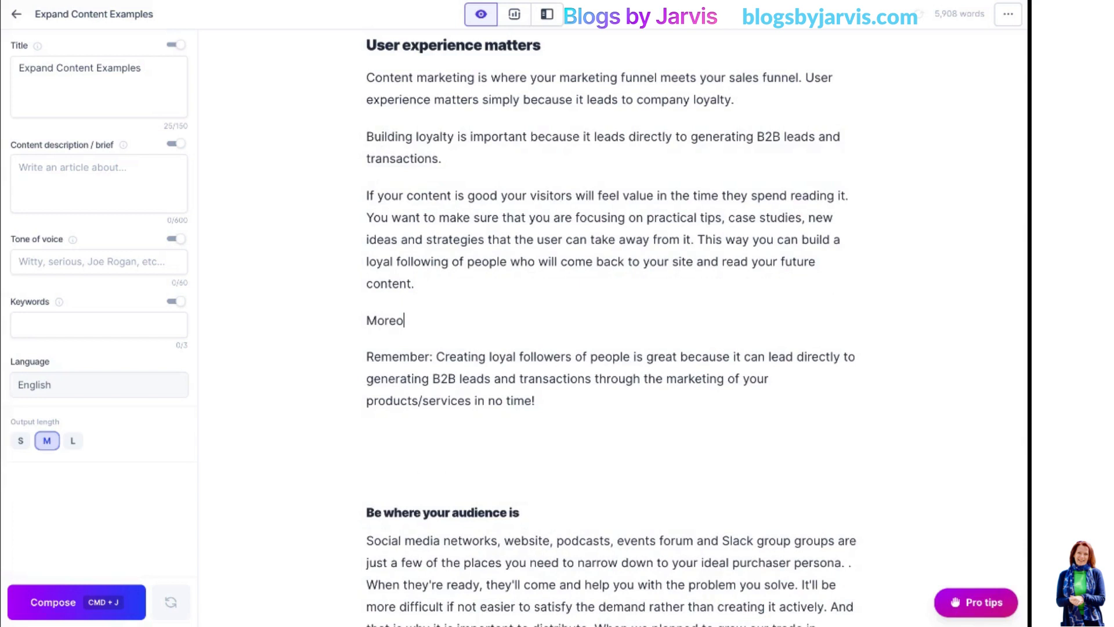
type("ver")
left_click(135, 614)
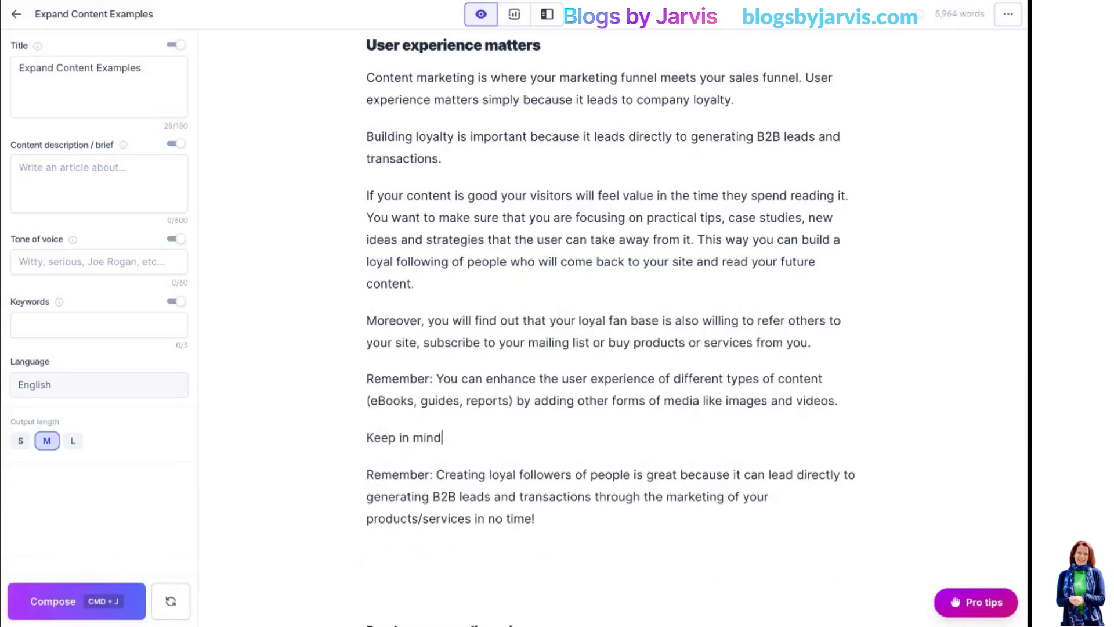
left_click_drag(367, 394, 500, 491)
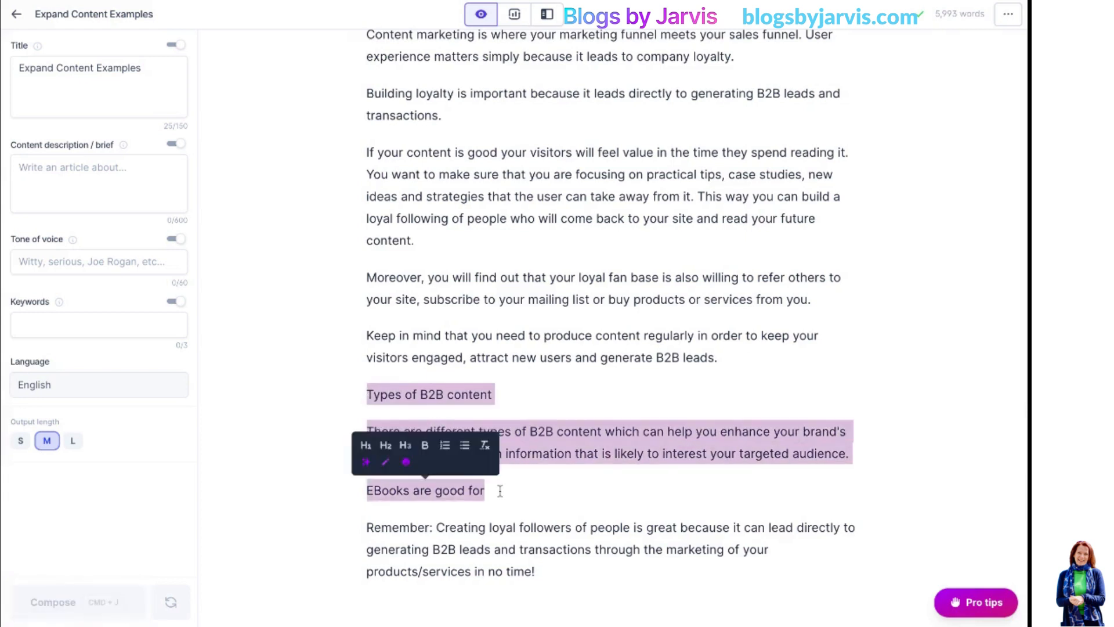
key("BackSpace")
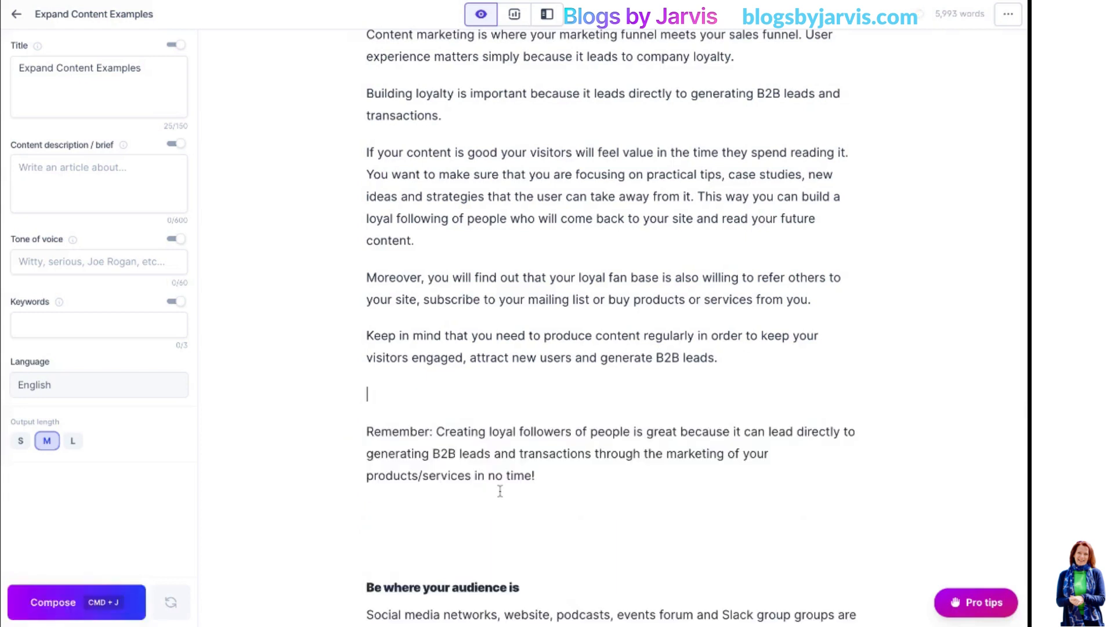
- Highlight the lead-in words "because" and "Moreover" in the generated paragraphs
left_click(736, 356)
left_click(74, 614)
left_click_drag(524, 93, 566, 94)
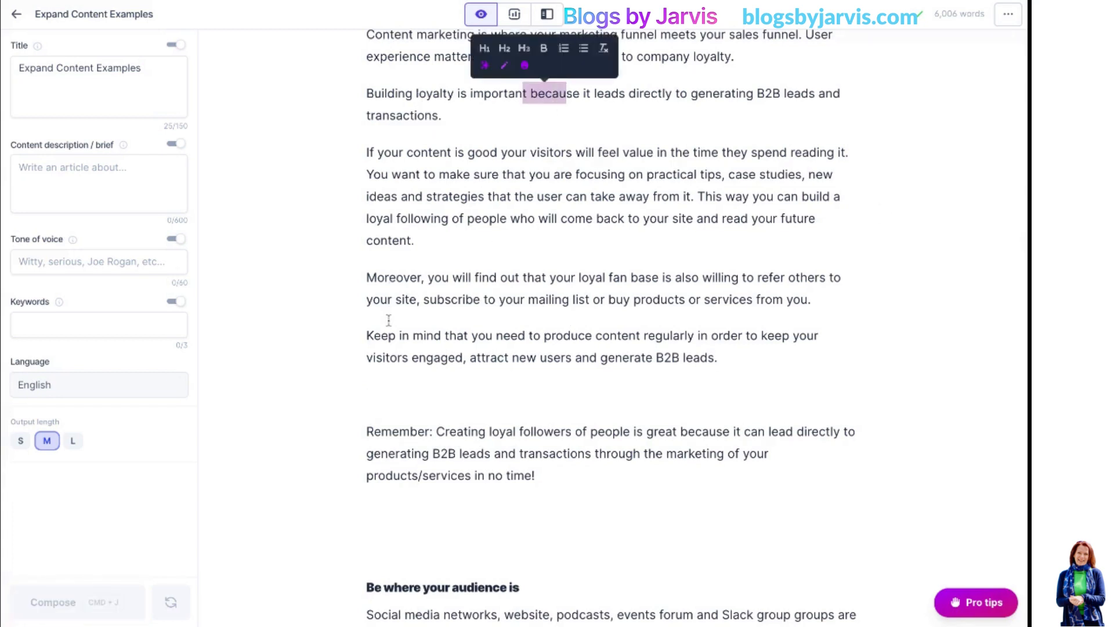
left_click_drag(367, 277, 421, 278)
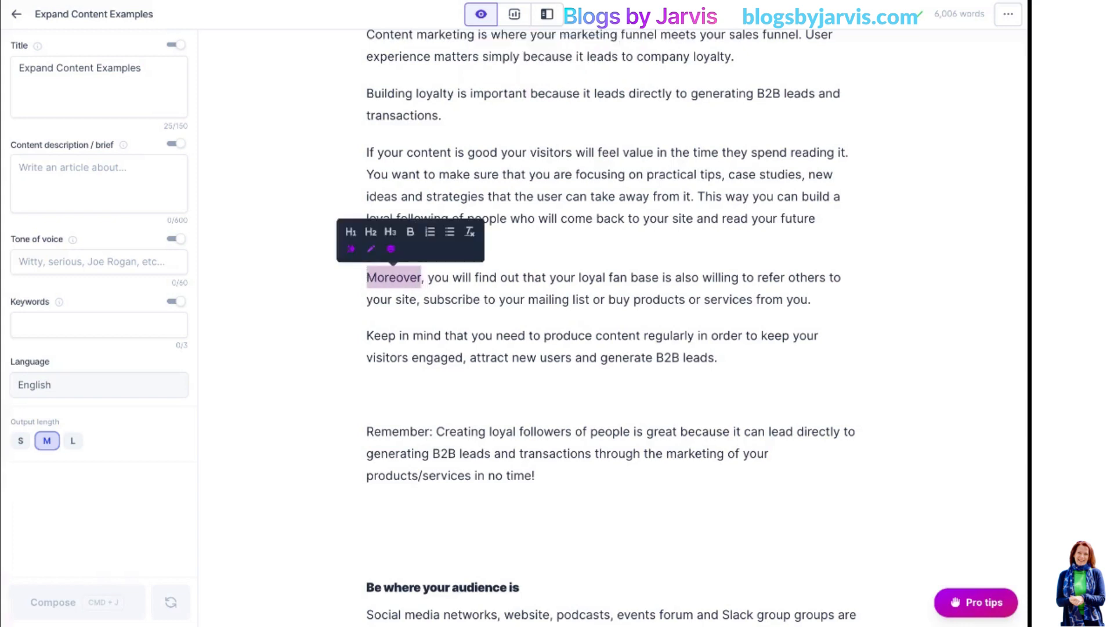
- Add the opener "In other words" below the "Keep in mind" paragraph and compose a continuation from it
left_click(396, 388)
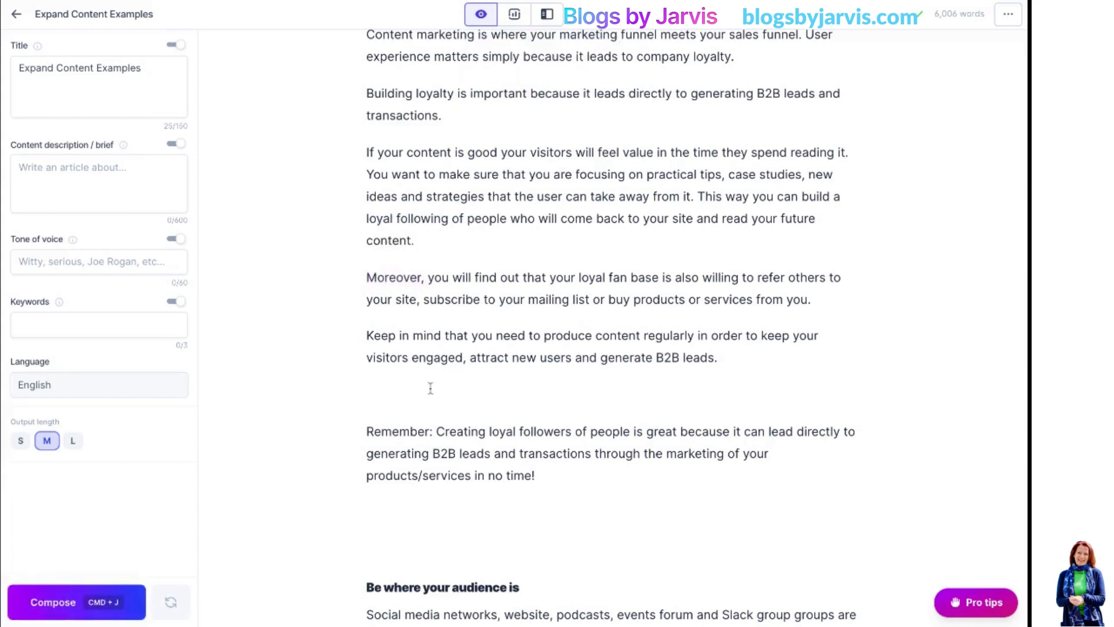
type("In other wor")
type("ds")
left_click(387, 394)
type("t")
left_click(462, 393)
left_click(124, 619)
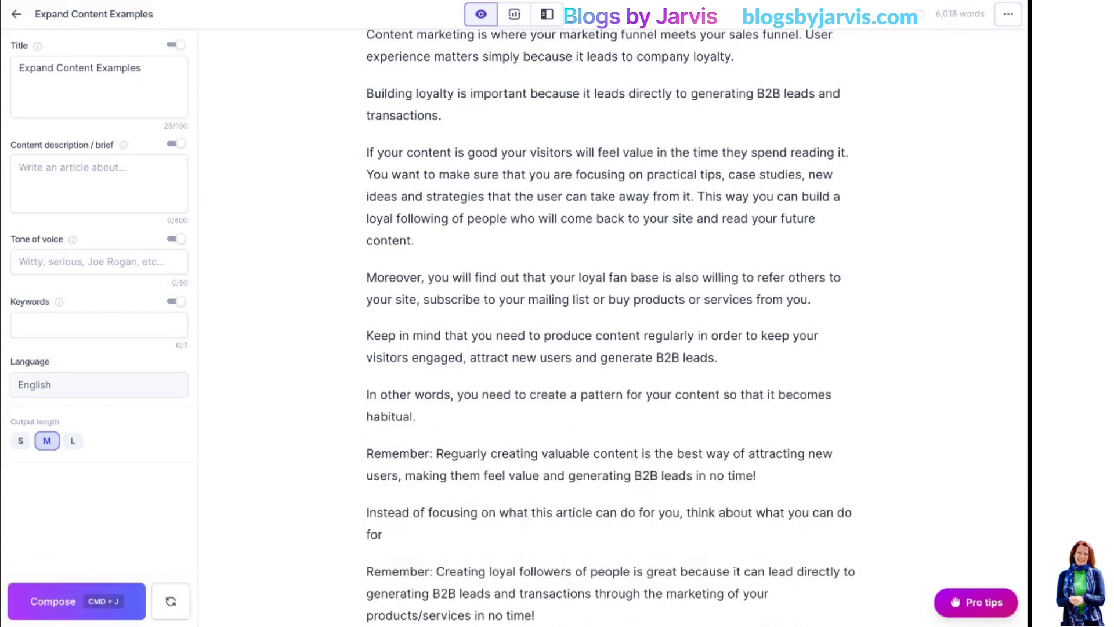
- Compose another continuation, then remove the generated text from "Instead of focusing on what" through "news websites you visit"
left_click(26, 615)
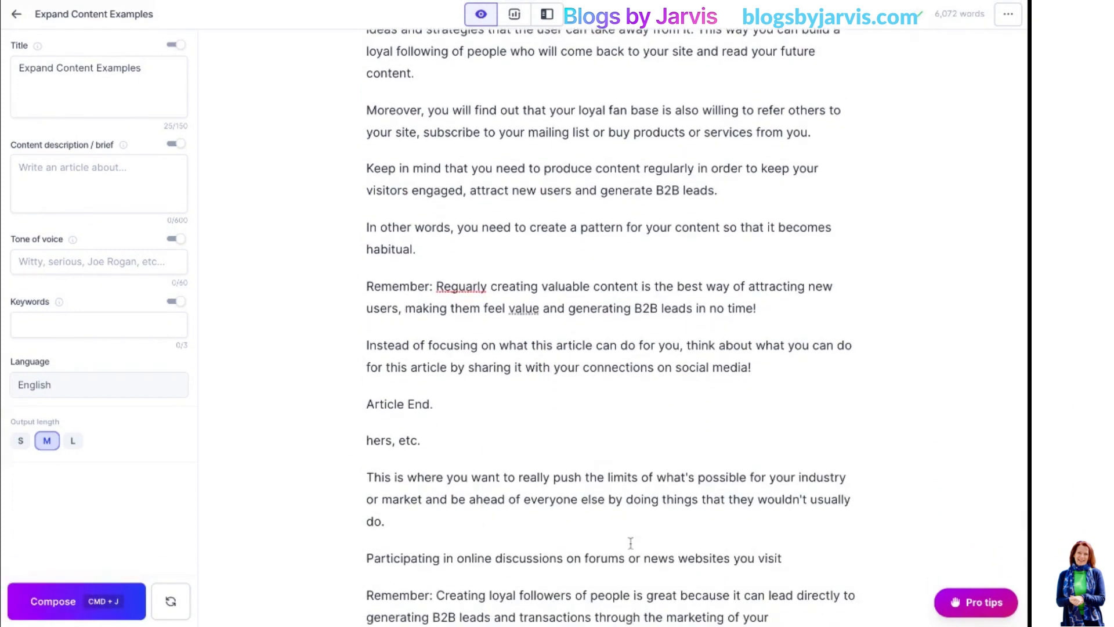
key("ctrl+z")
triple_click(808, 366)
key("BackSpace")
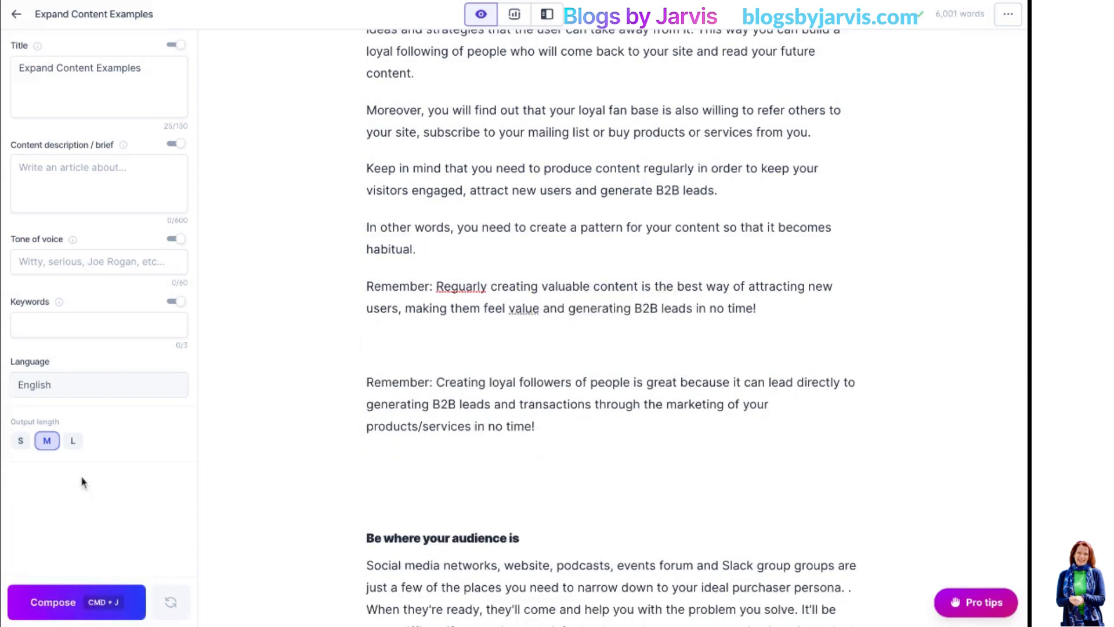
- Compose two further passages after the sentence ending "so that it becomes habitual."
left_click(21, 617)
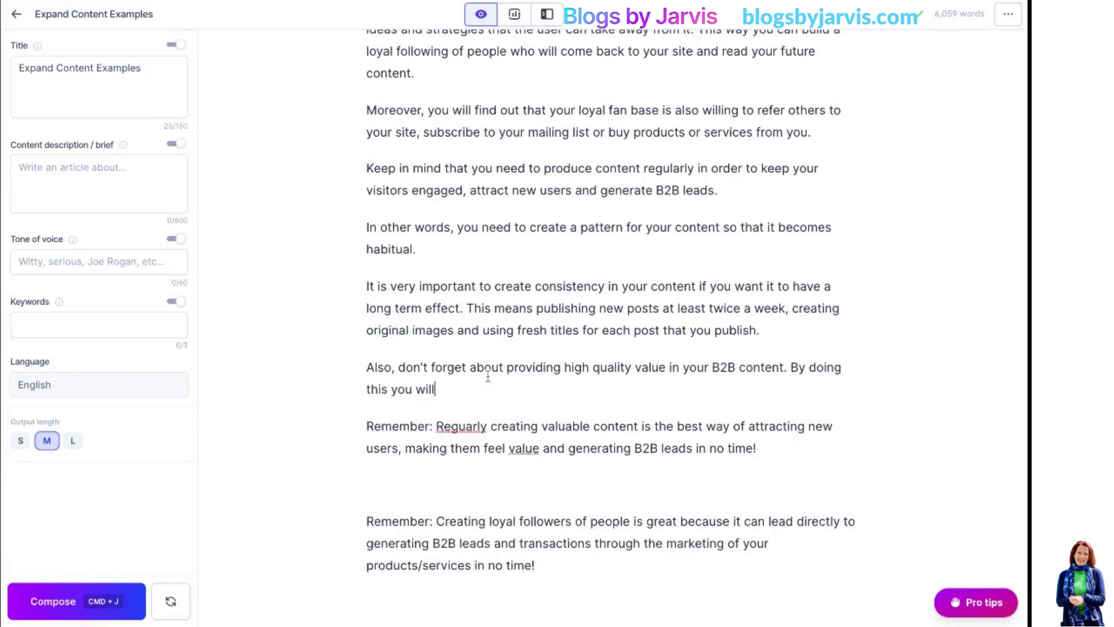
left_click(141, 603)
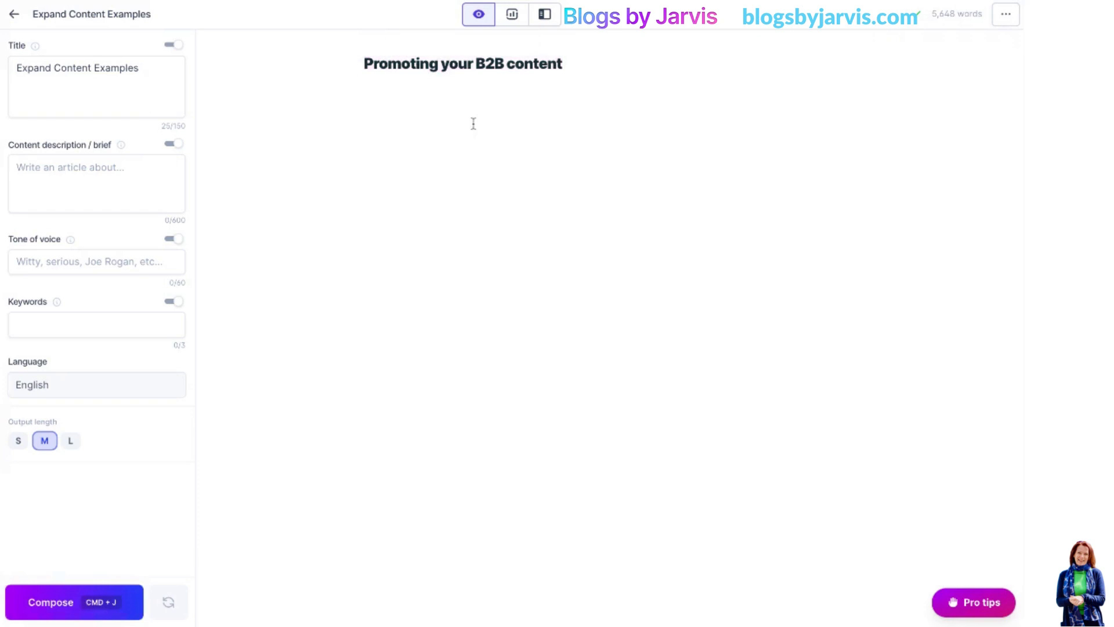
- Under "Promoting your B2B content", check the keyword guidelines and write "B2b marketers are constantly looking for new ways to promote their valuable content."
left_click(397, 97)
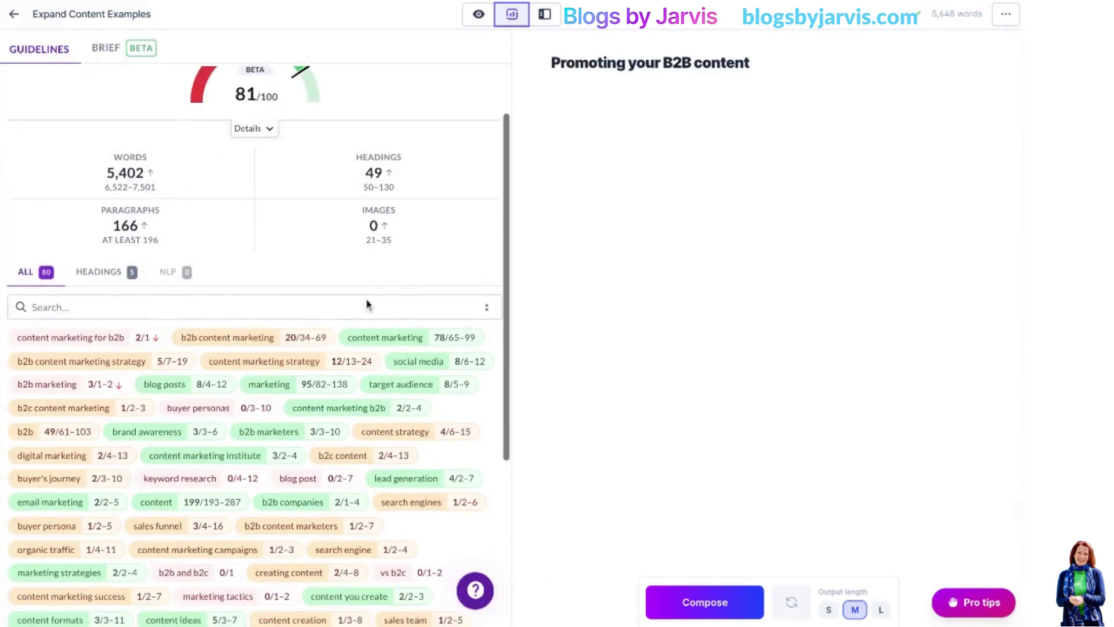
scroll(406, 301, "down", 5)
scroll(327, 317, "down", 1)
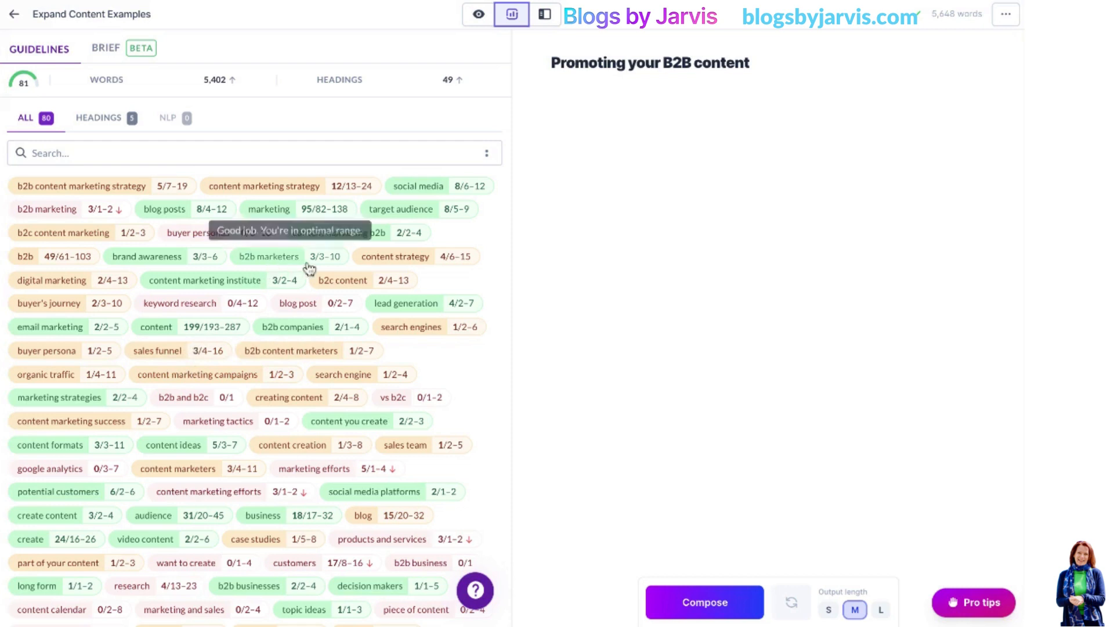
left_click(613, 109)
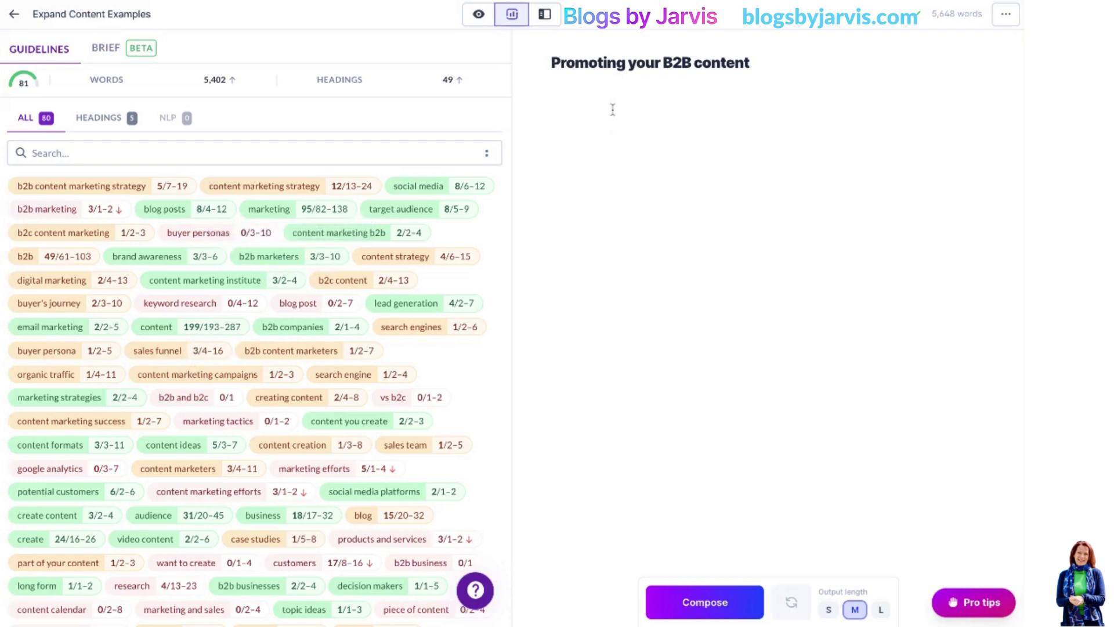
type("B2b mark")
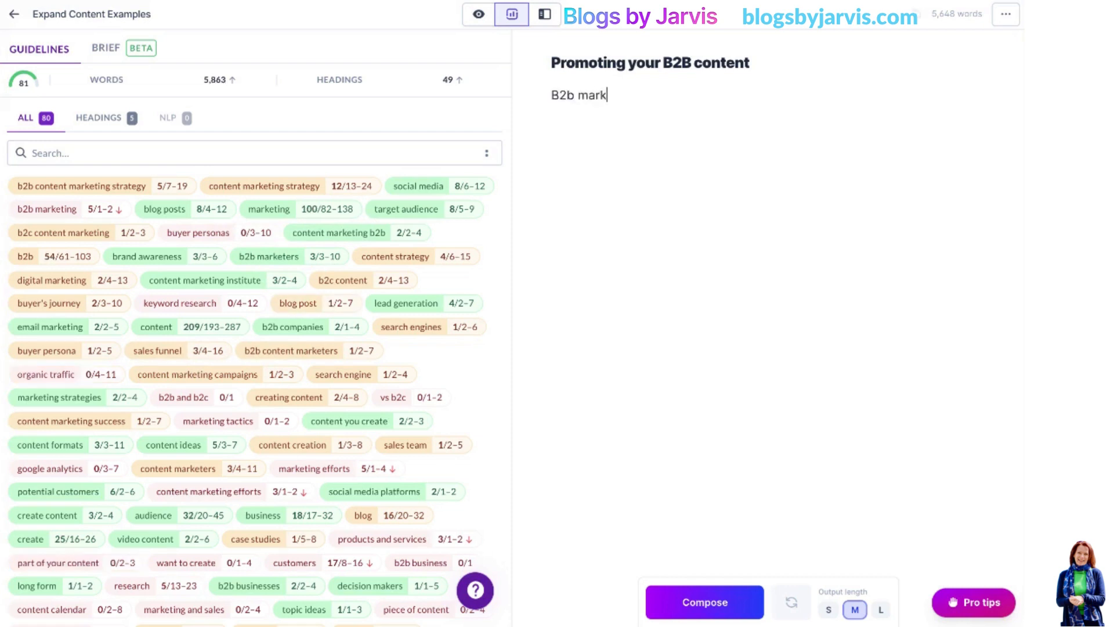
type("eters are constantly looking for new ways to promote t")
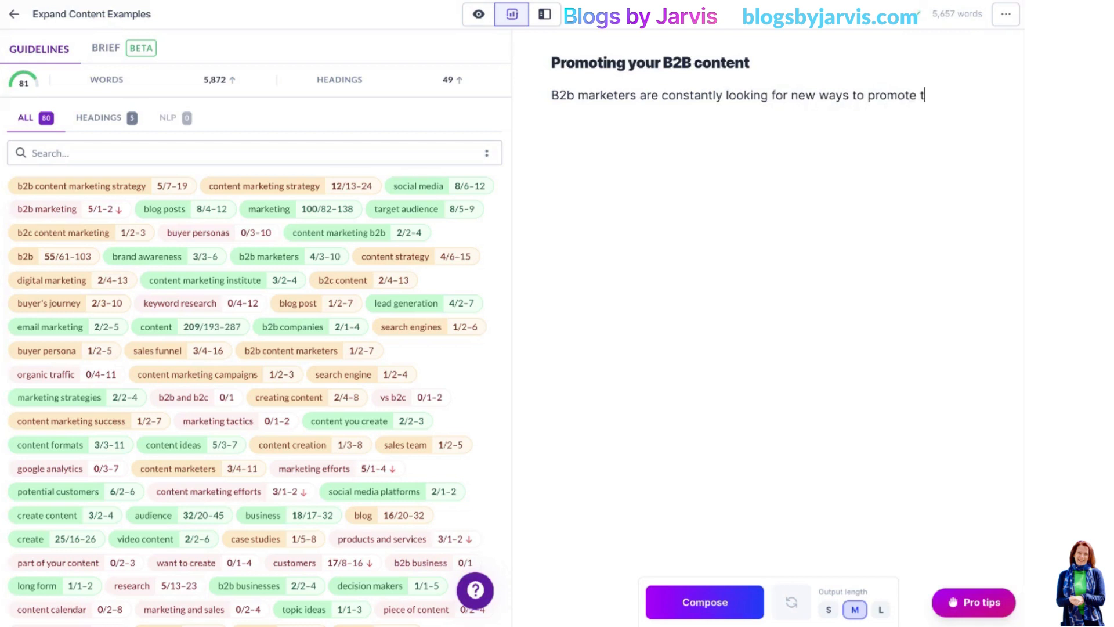
type("hrie valuabele content.")
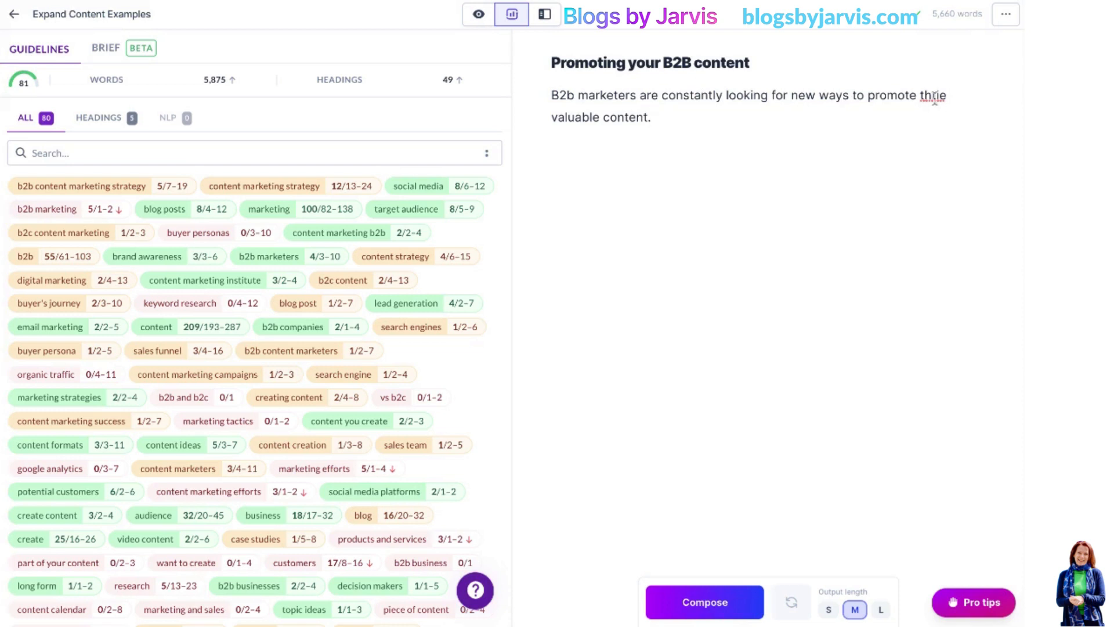
- Correct the new sentence's spelling to "their" before "valuable content" and to "B2B" at its beginning
left_click(946, 96)
key("BackSpace")
key("BackSpace")
type("ei")
key("BackSpace")
key("BackSpace")
key("BackSpace")
type("eir")
left_click(575, 94)
key("BackSpace")
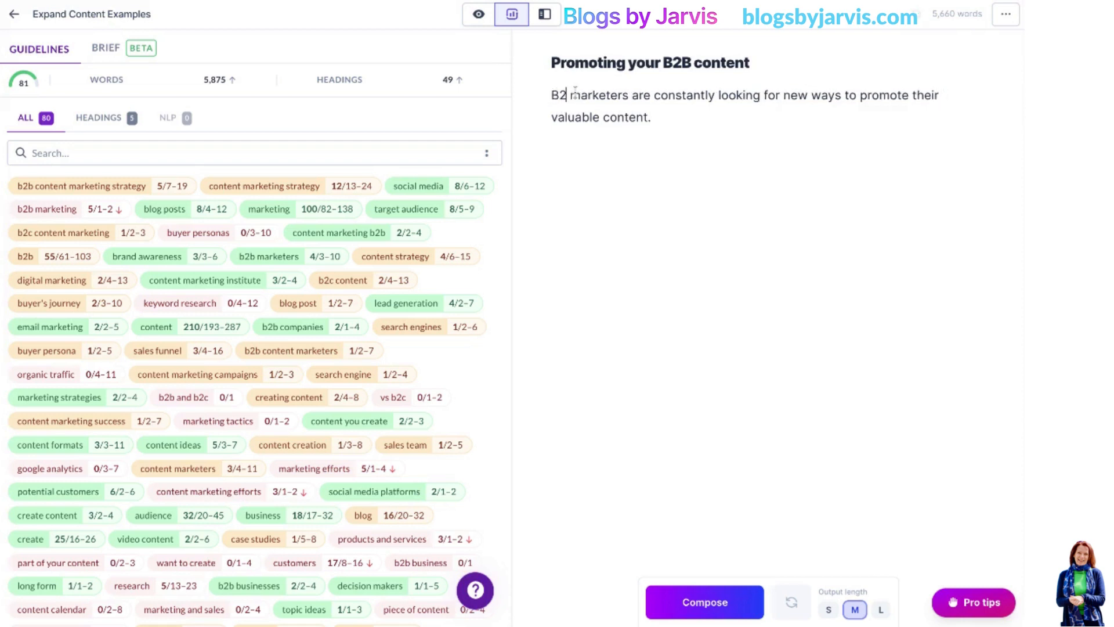
type("B")
left_click(680, 115)
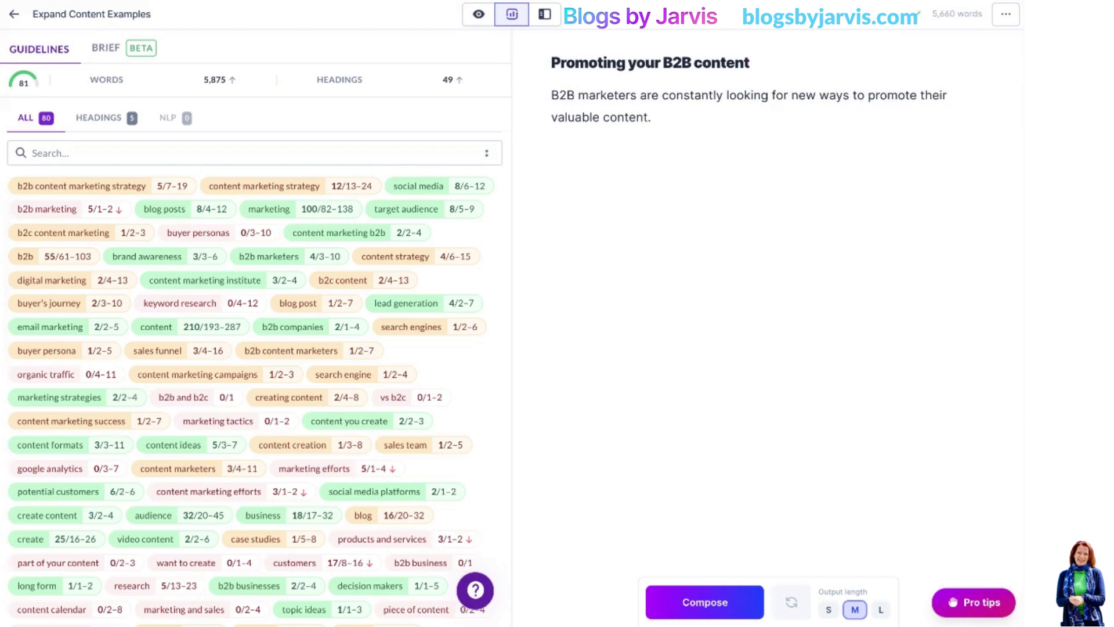
- Compose two continuations of the B2B marketers sentence and delete the passage from "Other marketers will do the same" through "get ahead."
left_click(676, 617)
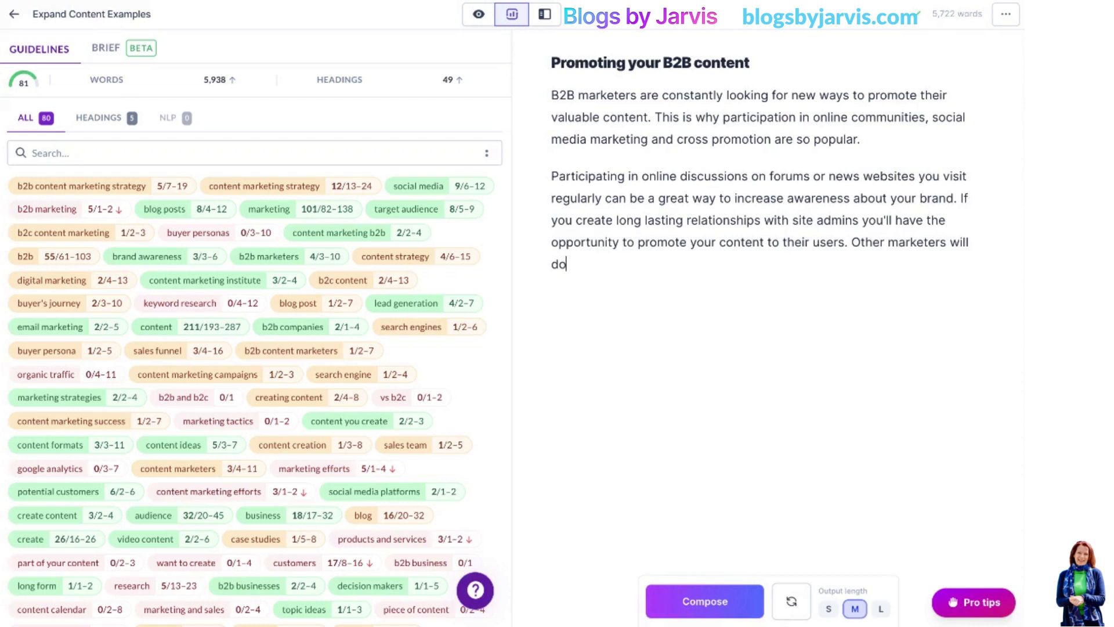
key("ctrl+j")
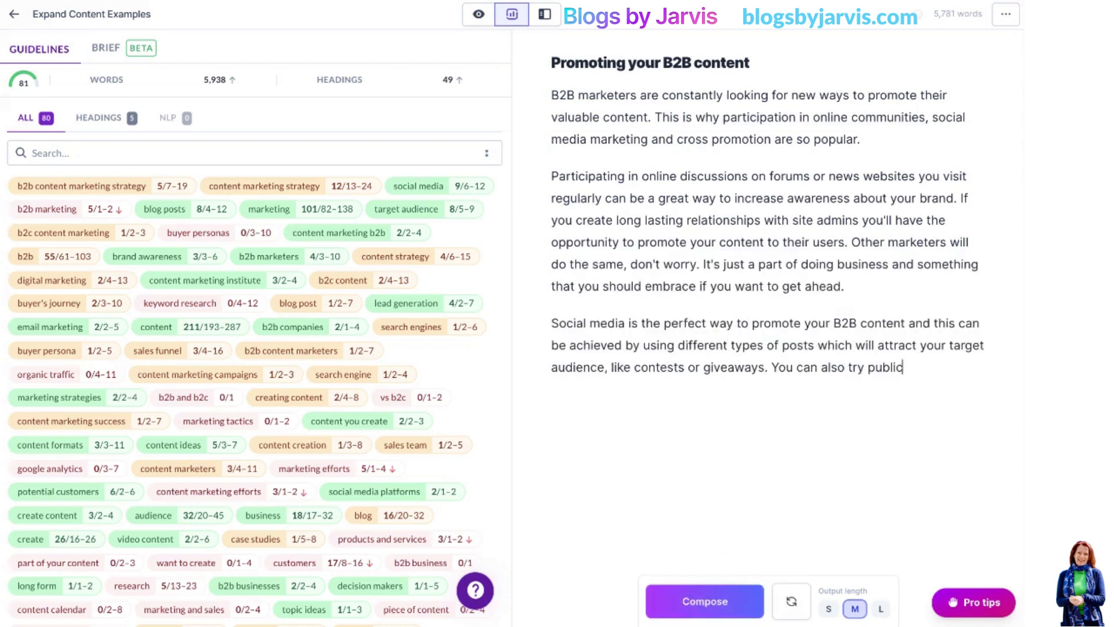
left_click(849, 241)
key("shift+Down")
key("shift+Down")
key("BackSpace")
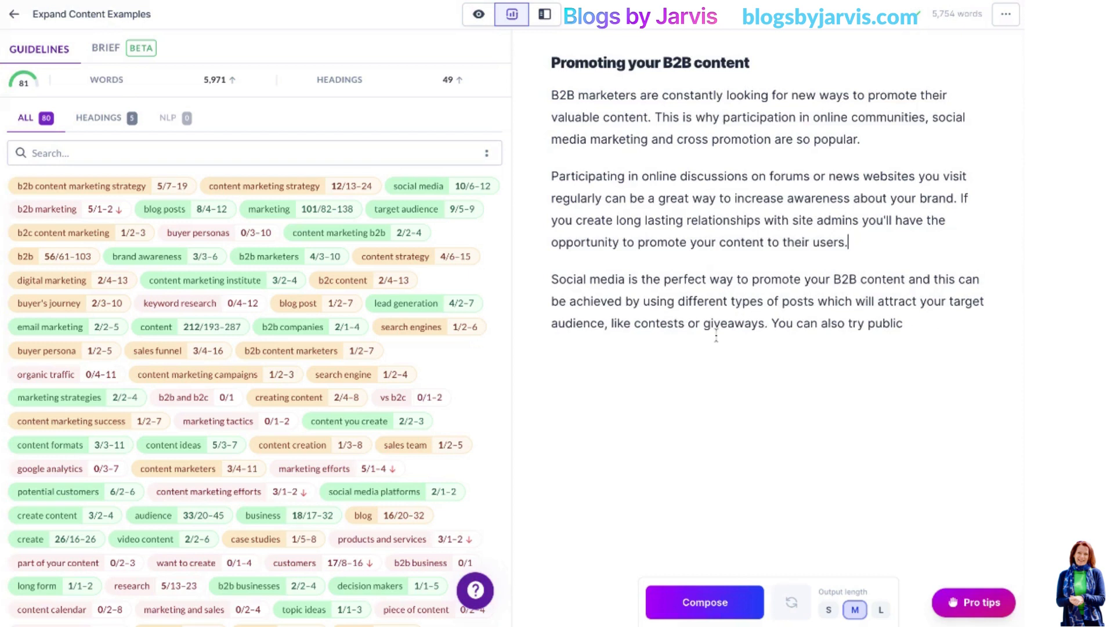
- Delete the phrase ", like contests or giveaways" from the social media paragraph
left_click(604, 327)
key("shift+Right")
key("shift+Right")
key("shift+Right")
key("shift+Right")
key("shift+Right")
key("shift+Right")
key("shift+Right")
key("shift+Right")
key("shift+Right")
key("shift+Right")
key("shift+Right")
key("shift+Right")
key("shift+Right")
key("shift+Right")
key("shift+Right")
key("shift+Right")
key("shift+Right")
key("shift+Right")
key("shift+Right")
key("shift+Right")
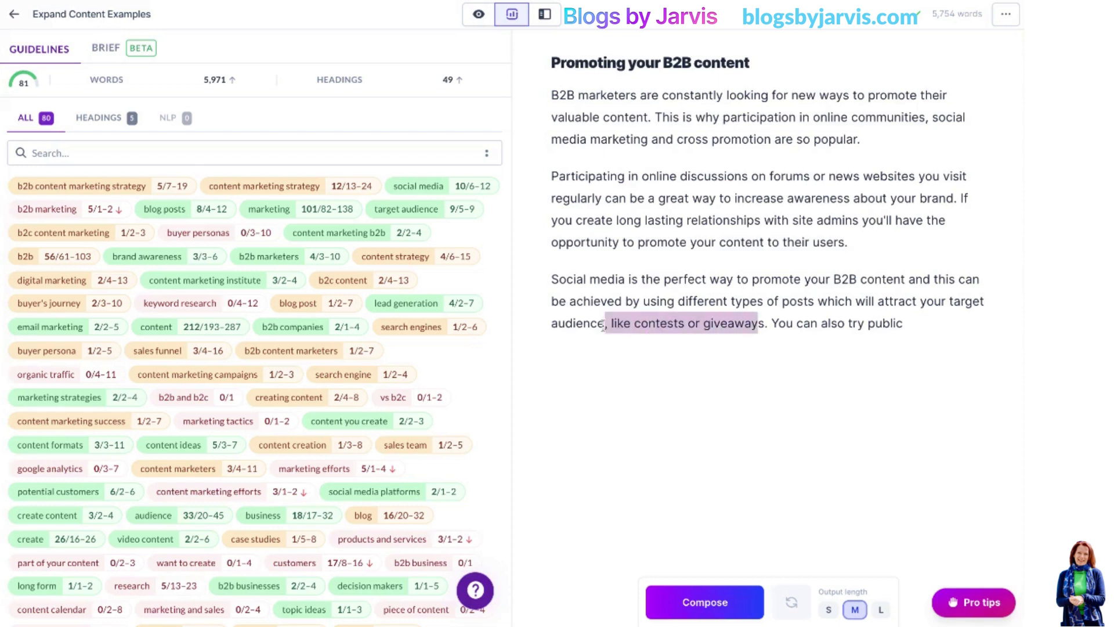
key("BackSpace")
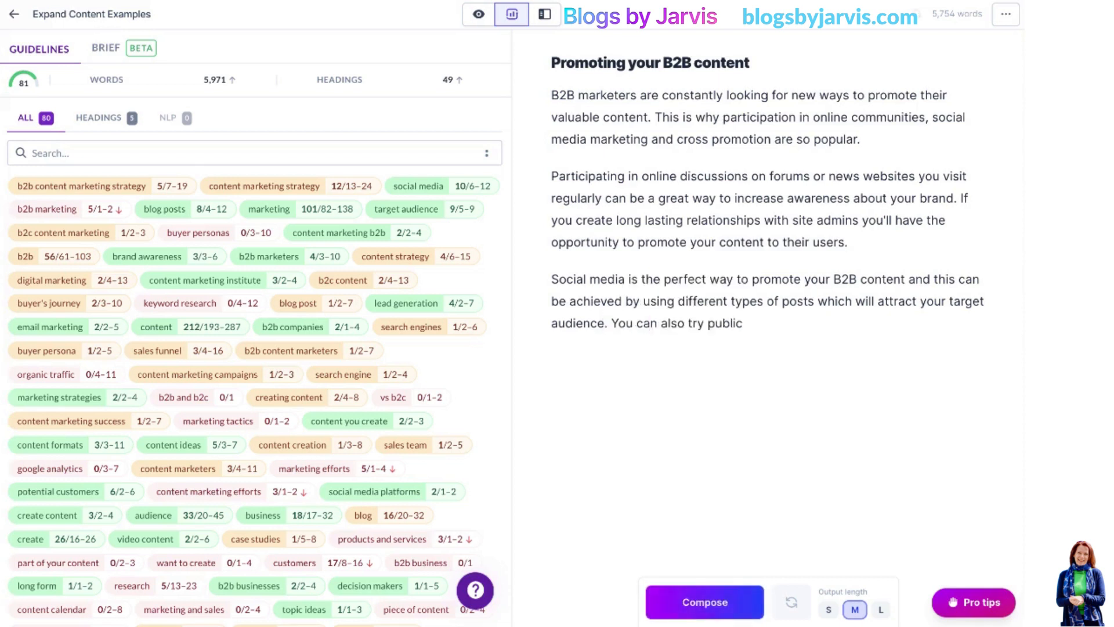
- Delete the unfinished sentence "You can also try public" at the end of the social media paragraph
left_click(611, 326)
key("shift+Right")
key("shift+Right")
key("shift+Right")
key("shift+Right")
key("shift+Right")
key("shift+Right")
key("shift+Right")
key("shift+Right")
key("shift+Right")
key("shift+Right")
key("shift+Right")
key("shift+Right")
key("shift+Right")
key("shift+Right")
key("shift+Right")
key("shift+Right")
key("shift+Right")
key("shift+Right")
key("shift+Right")
key("shift+Right")
key("shift+Right")
key("BackSpace")
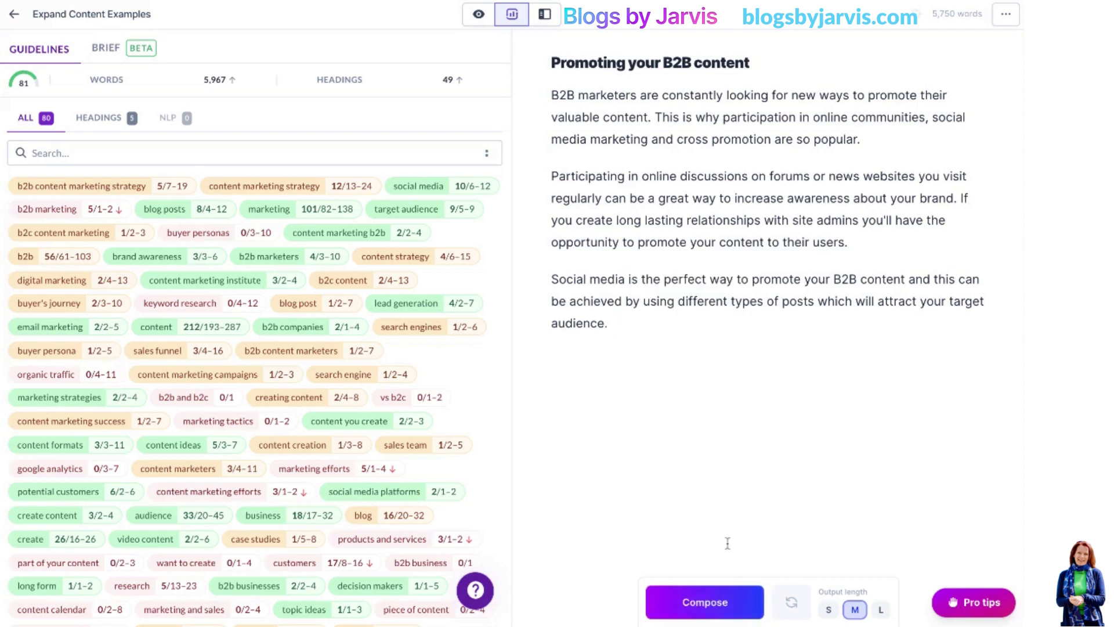
- Compose a continuation after the social media paragraph ending "attract your target audience."
left_click(704, 603)
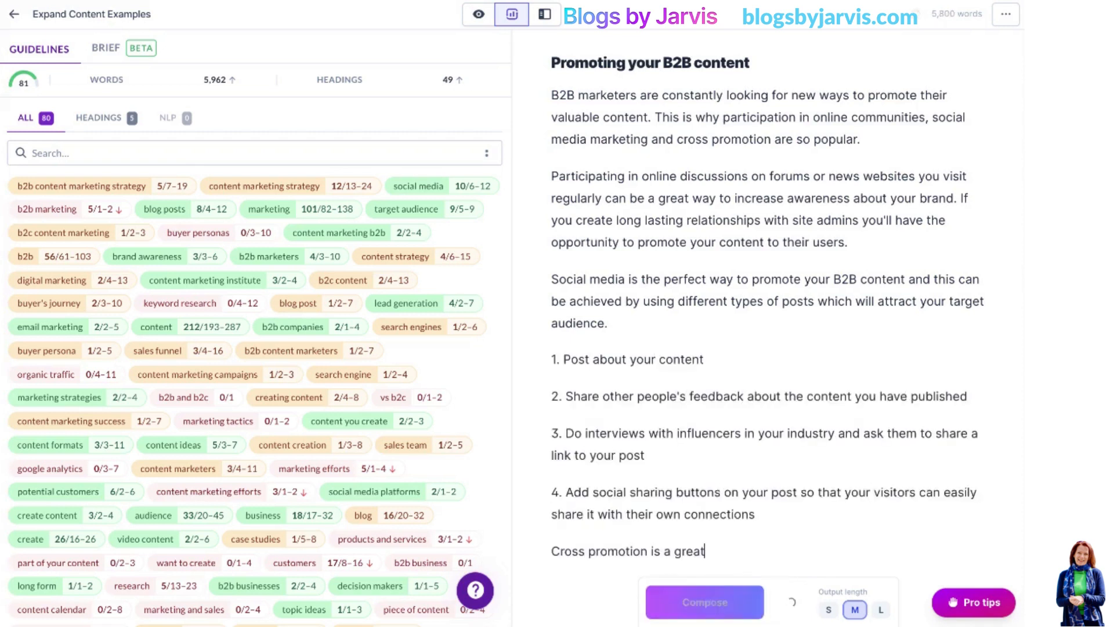
scroll(751, 446, "down", 2)
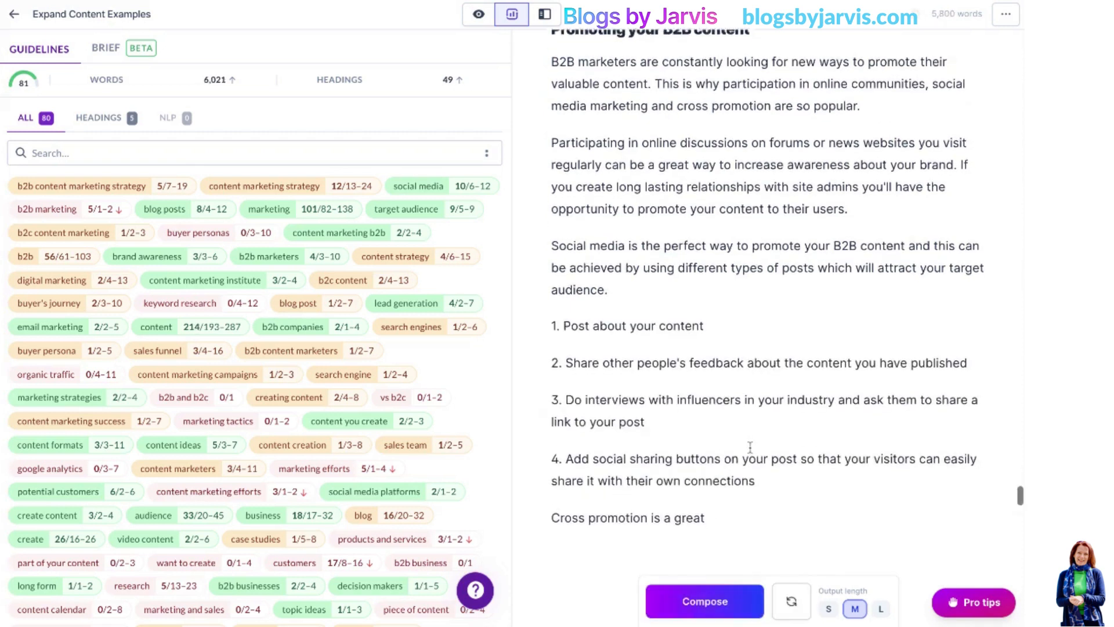
- Compose two continuations from "Cross promotion is a great" and delete the generated text from "Article End" onward
scroll(750, 447, "down", 3)
left_click(687, 607)
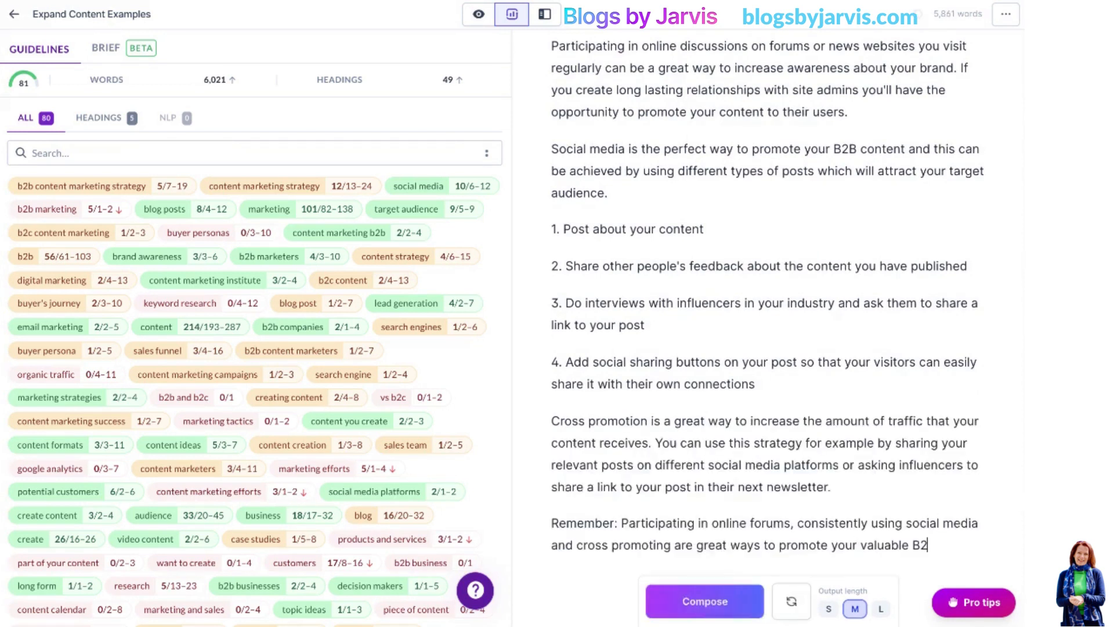
scroll(703, 551, "down", 3)
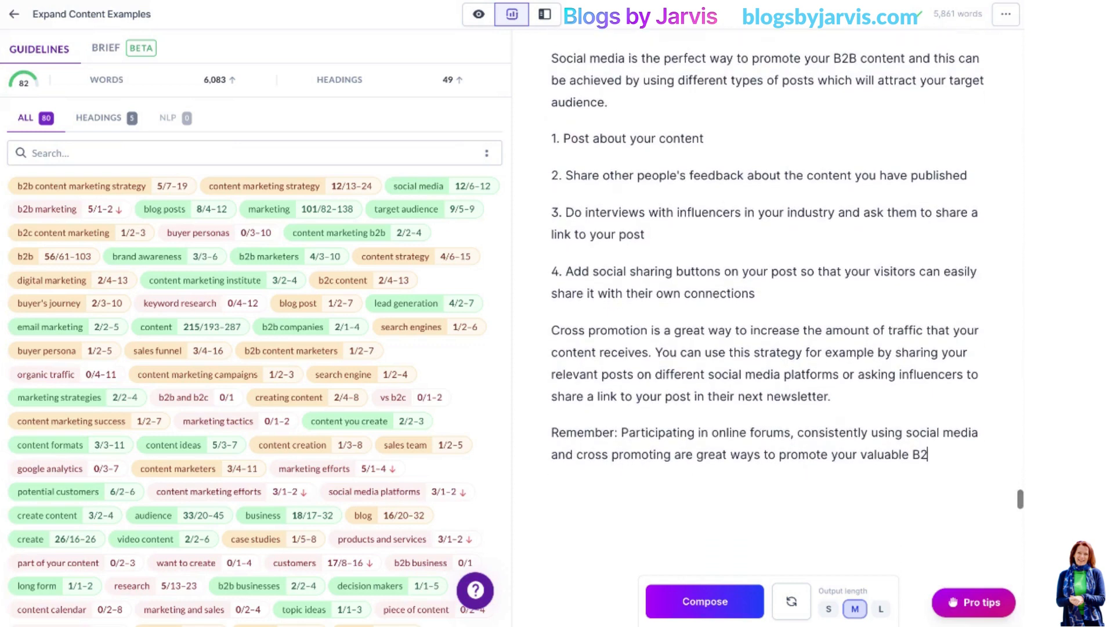
scroll(769, 325, "down", 1)
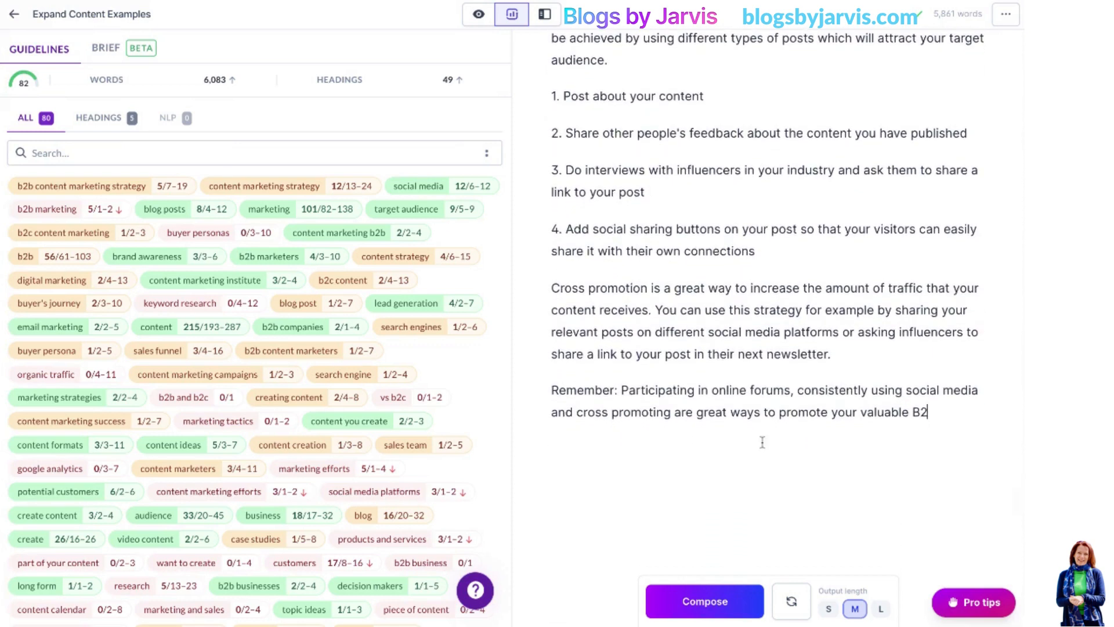
left_click(708, 603)
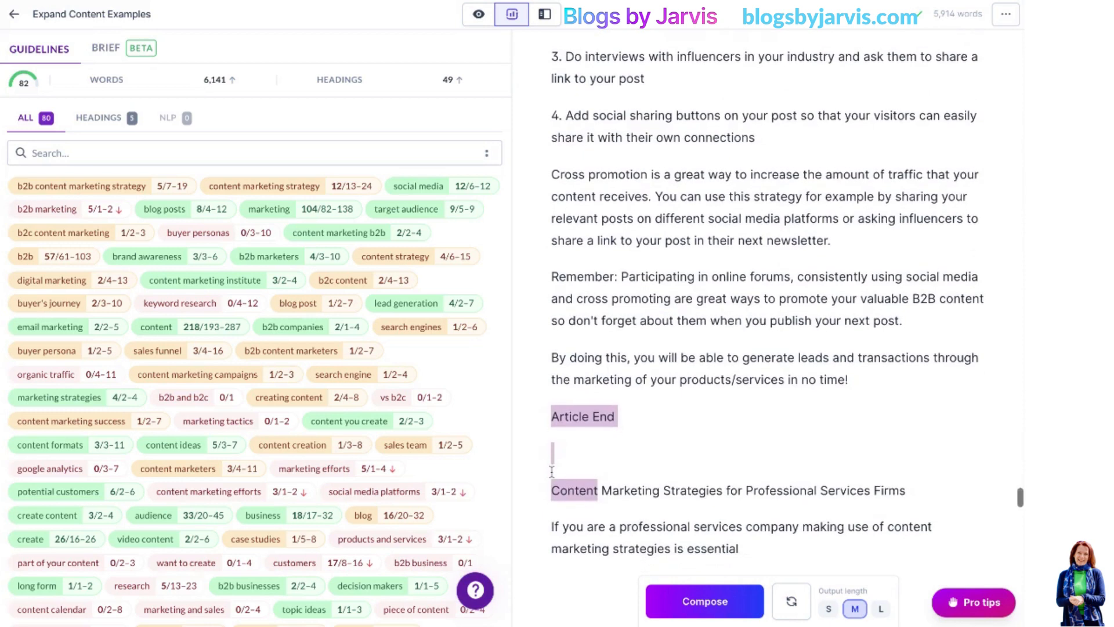
key("BackSpace")
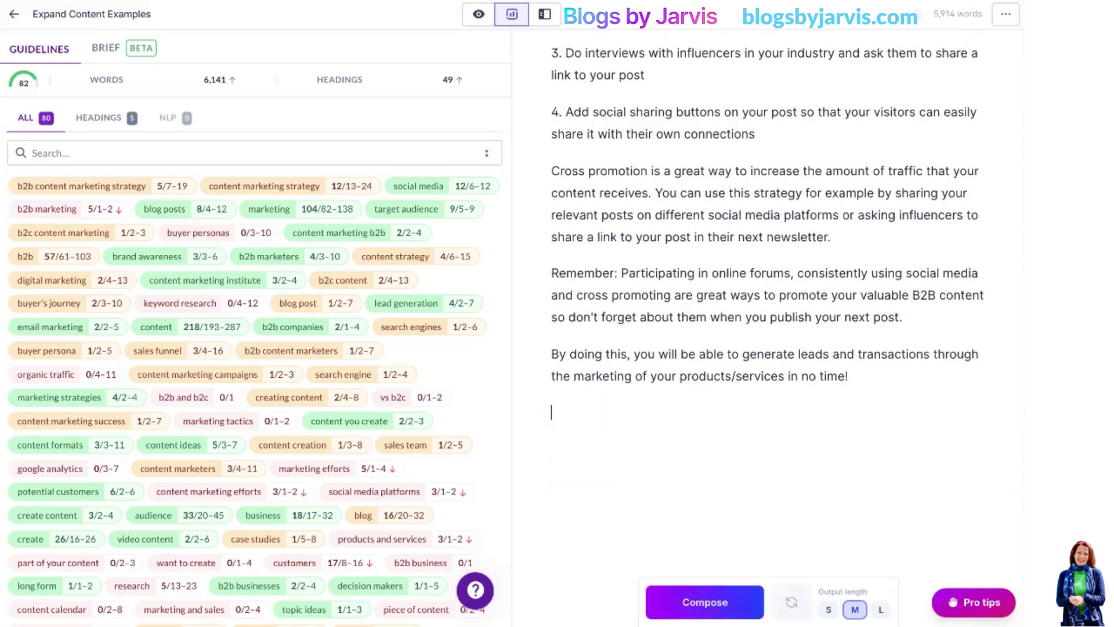
- Review the "Promoting your B2B content" section and select its opening sentence, ending "valuable content."
scroll(815, 475, "up", 5)
scroll(815, 475, "up", 3)
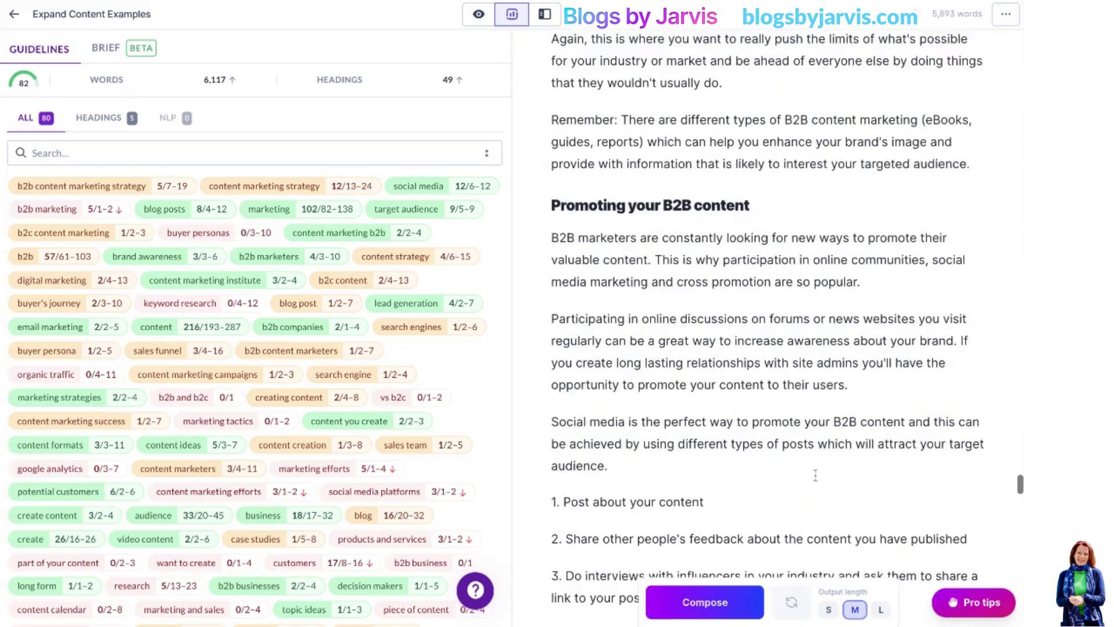
scroll(725, 257, "down", 1)
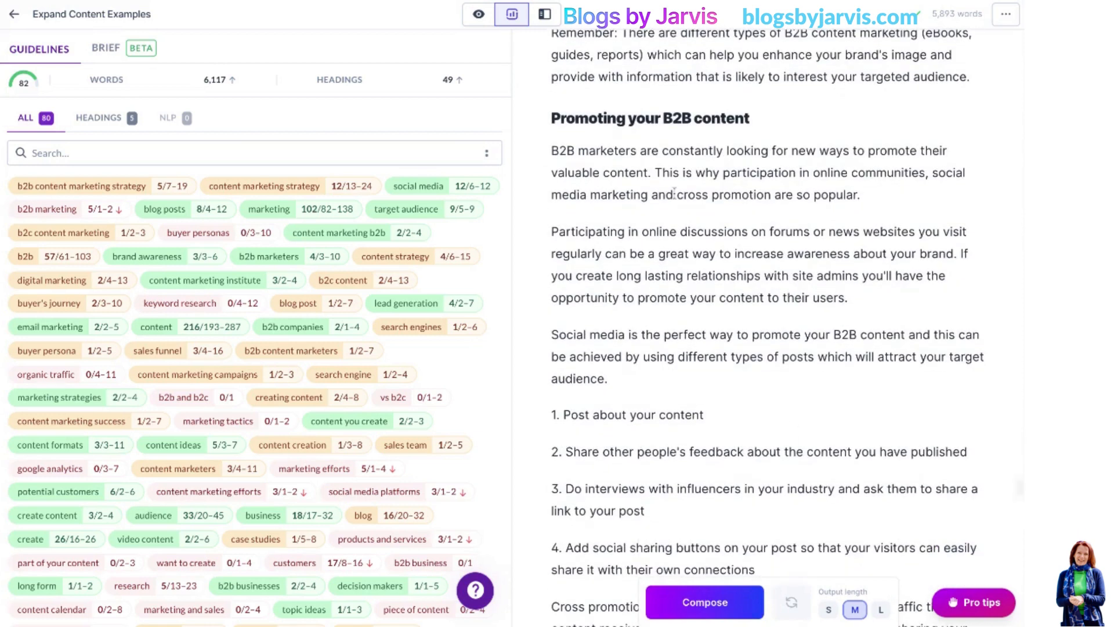
scroll(674, 191, "down", 1)
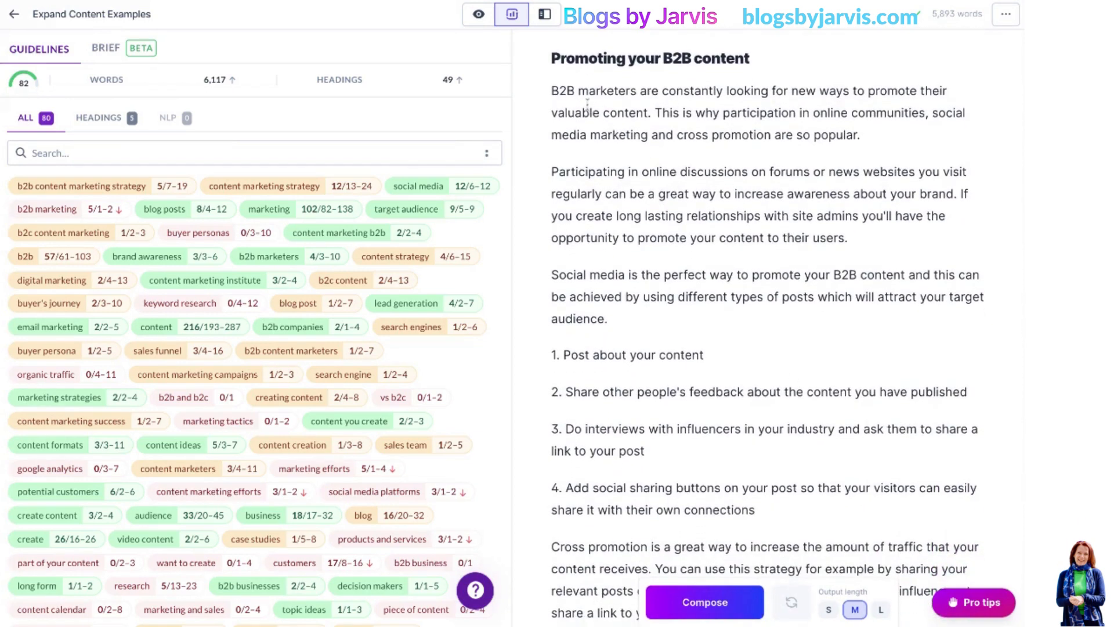
left_click_drag(551, 92, 651, 113)
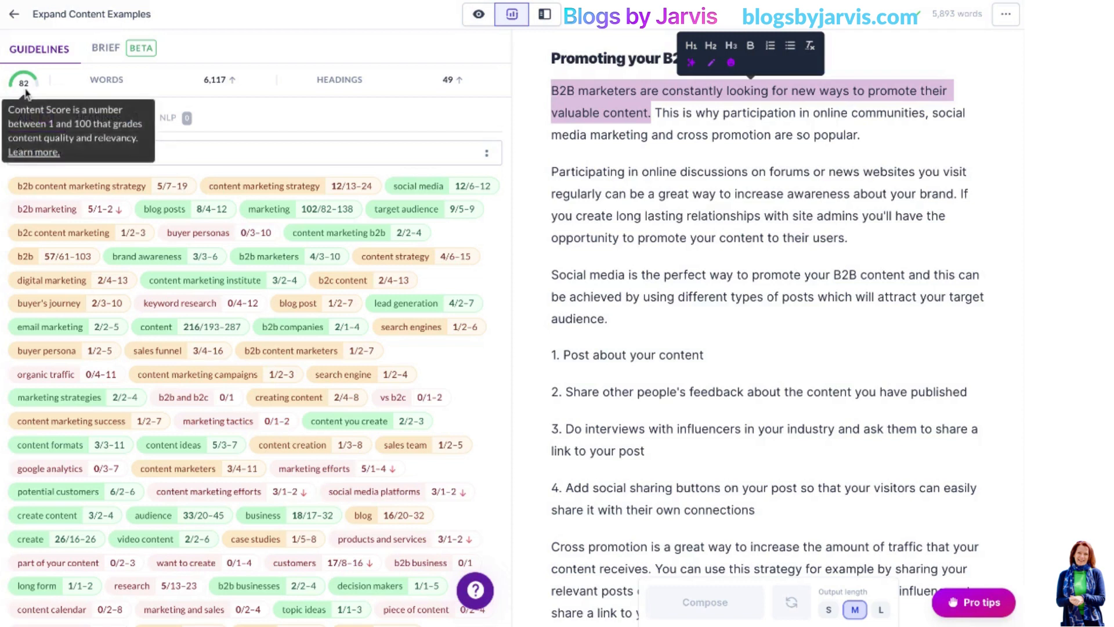